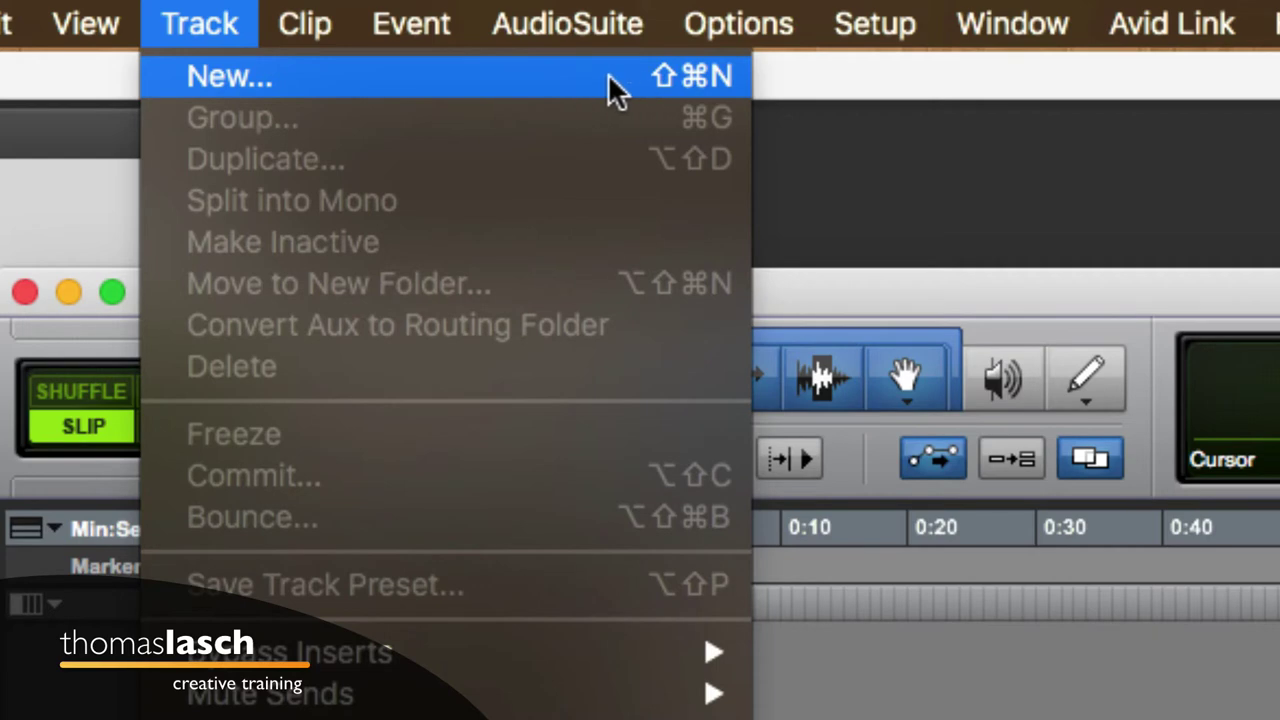
Open the New Tracks dialog and examine the available channel formats and track types.
{"action": "left_click", "coordinate": [494, 76]}
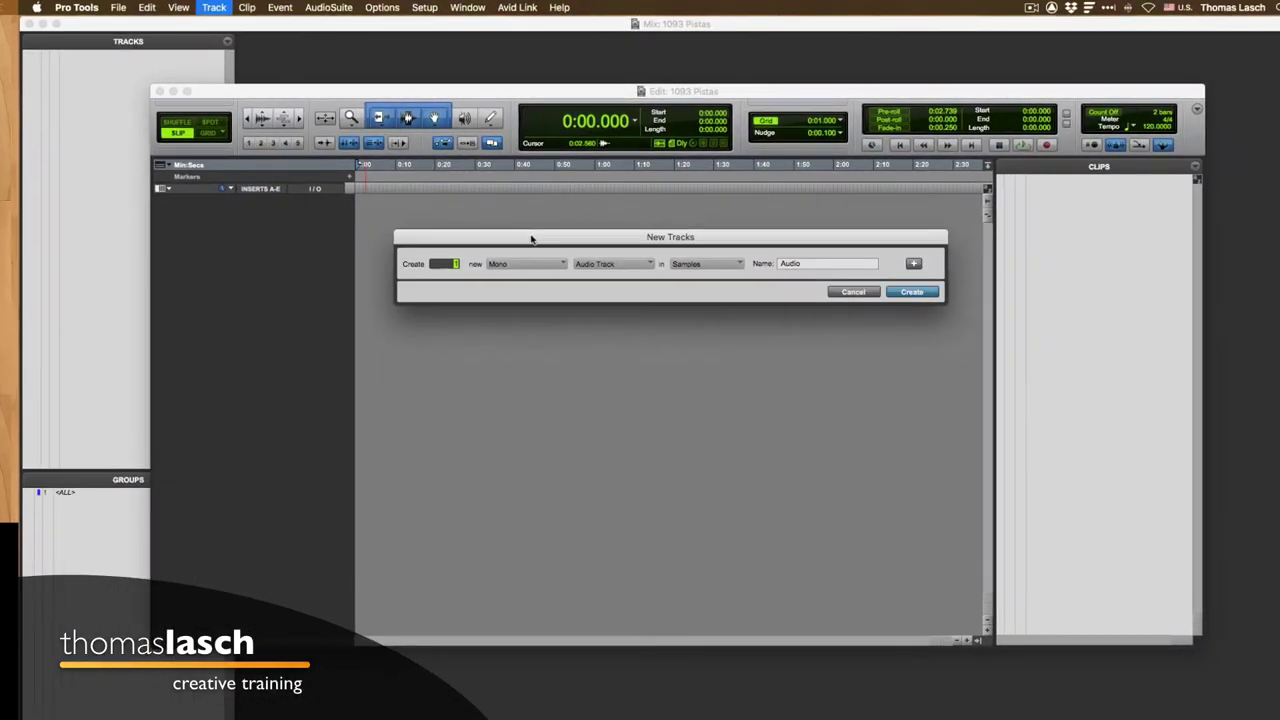
{"action": "left_click_drag", "start_coordinate": [795, 284], "coordinate": [696, 280]}
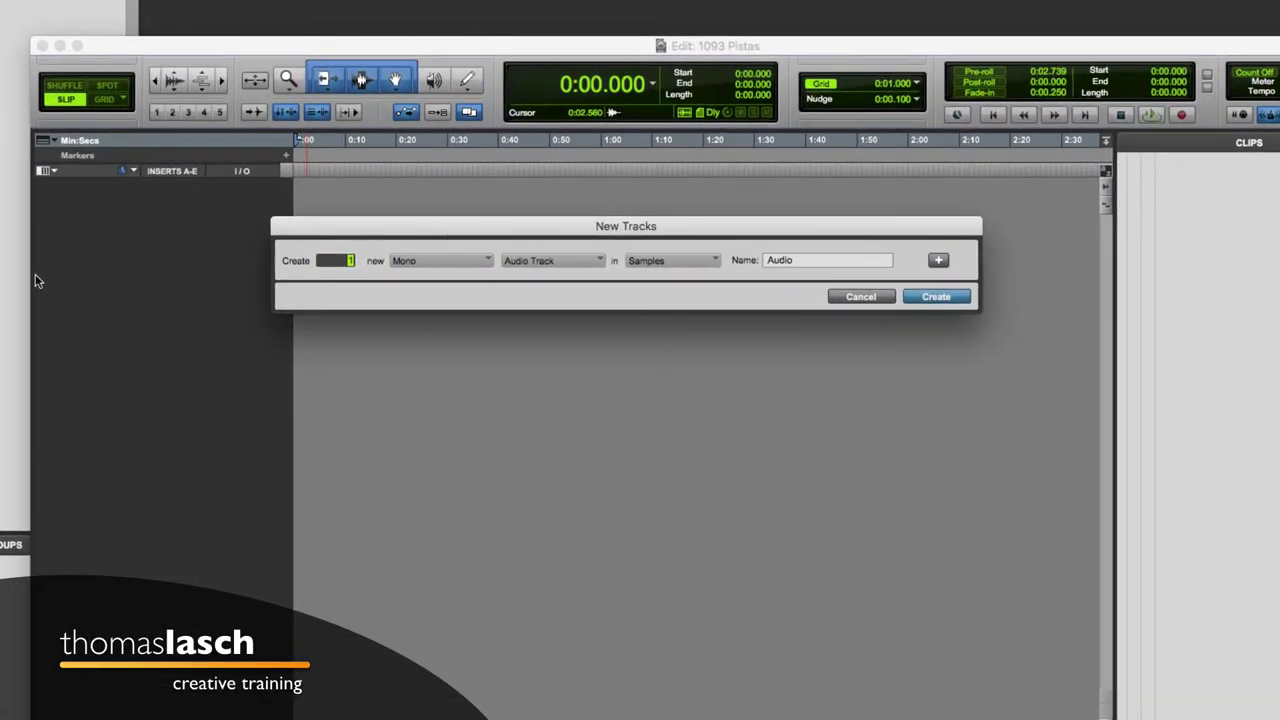
{"action": "left_click", "coordinate": [458, 259]}
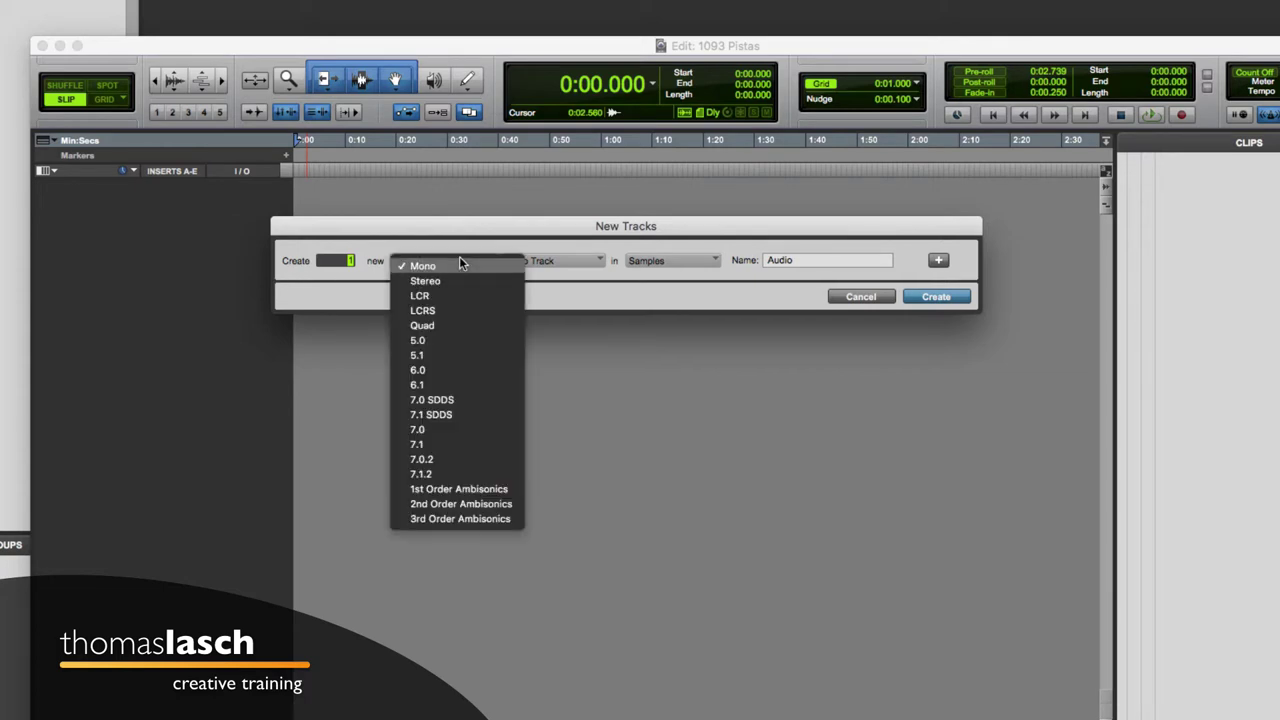
{"action": "left_click", "coordinate": [582, 348]}
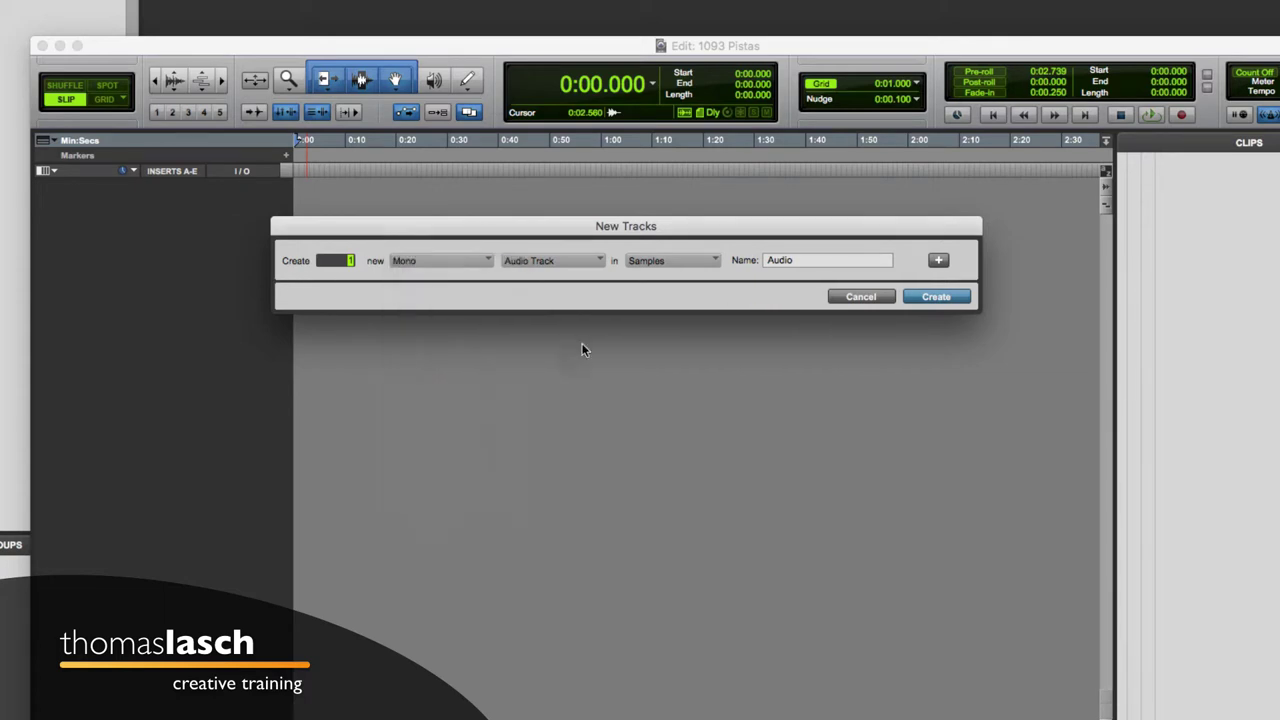
{"action": "left_click", "coordinate": [580, 261]}
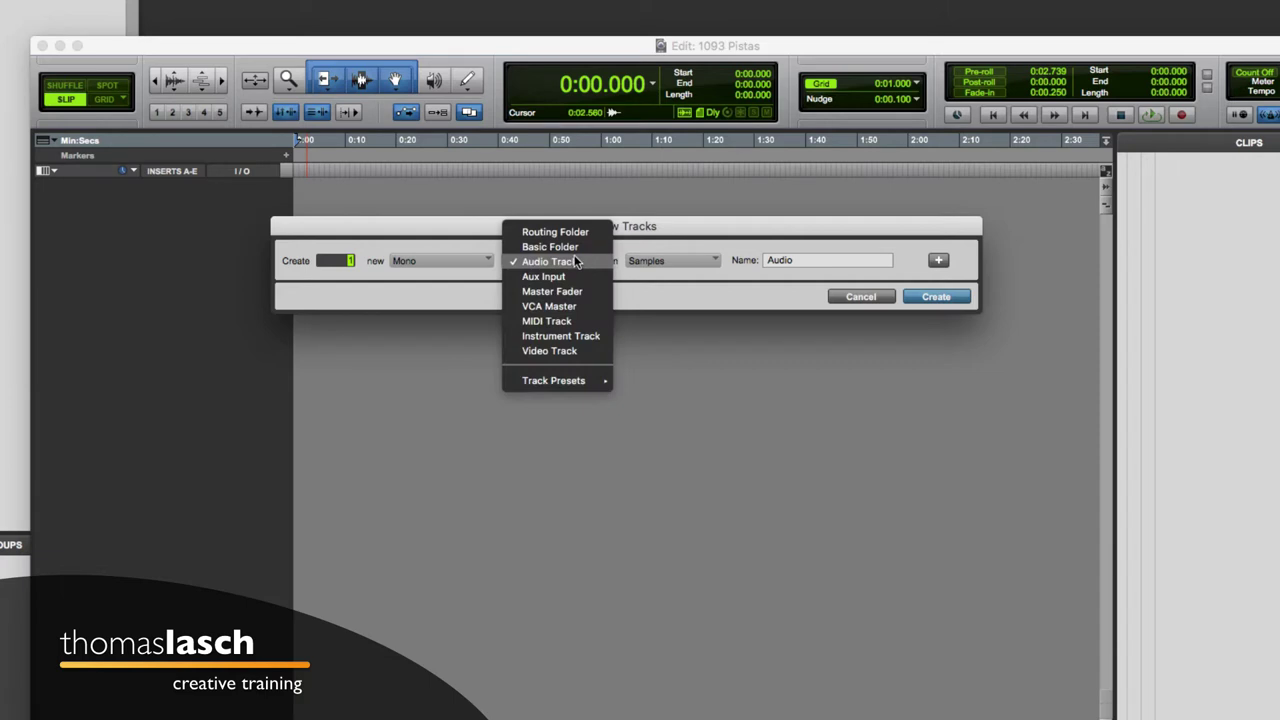
{"action": "left_click", "coordinate": [680, 314]}
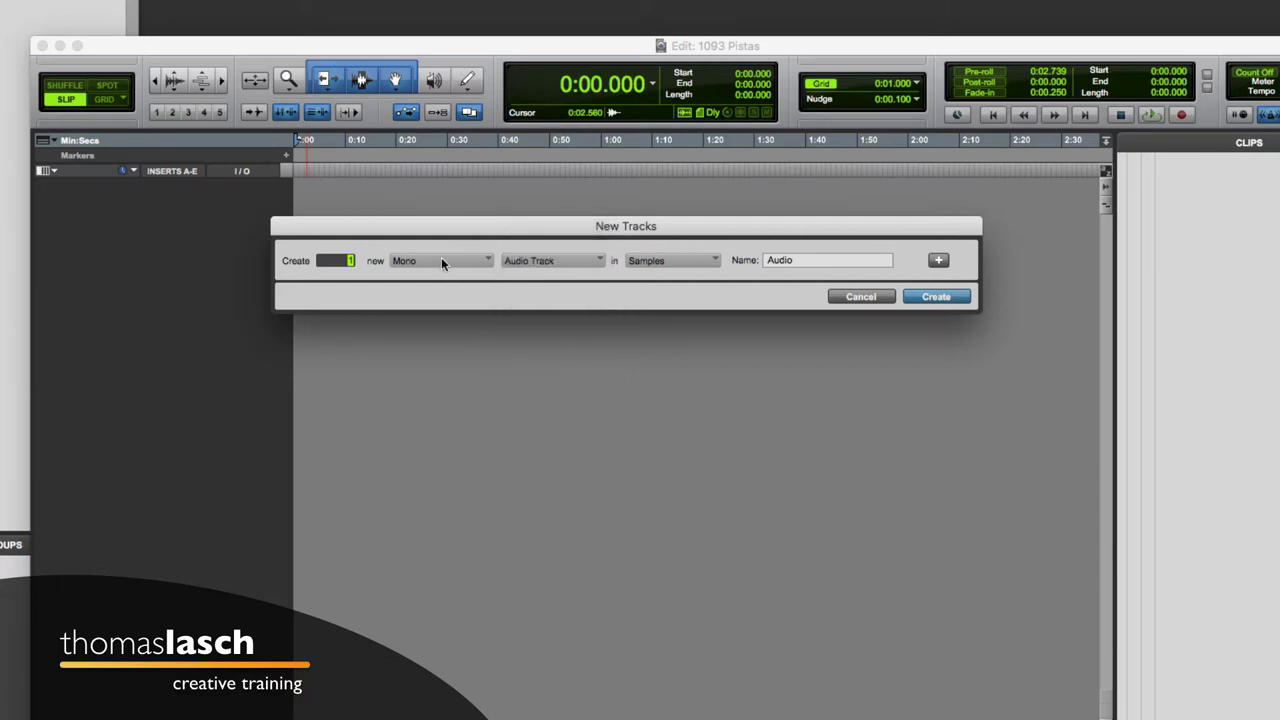
Cycle the new track's channel format through the available options and back to Mono, and review the format list.
{"action": "key", "text": "super+Right"}
{"action": "key", "text": "super+Left"}
{"action": "key", "text": "super+Right"}
{"action": "key", "text": "super+Left"}
{"action": "key", "text": "super+Right"}
{"action": "key", "text": "super+Left"}
{"action": "key", "text": "super+Right"}
{"action": "key", "text": "super+Left"}
{"action": "key", "text": "super+Right"}
{"action": "key", "text": "super+Left"}
{"action": "key", "text": "super+Right"}
{"action": "key", "text": "super+Right"}
{"action": "key", "text": "super+Right"}
{"action": "key", "text": "super+Right"}
{"action": "key", "text": "super+Right"}
{"action": "key", "text": "super+Left"}
{"action": "key", "text": "super+Left"}
{"action": "key", "text": "super+Left"}
{"action": "key", "text": "super+Left"}
{"action": "key", "text": "super+Left"}
{"action": "left_click", "coordinate": [441, 257]}
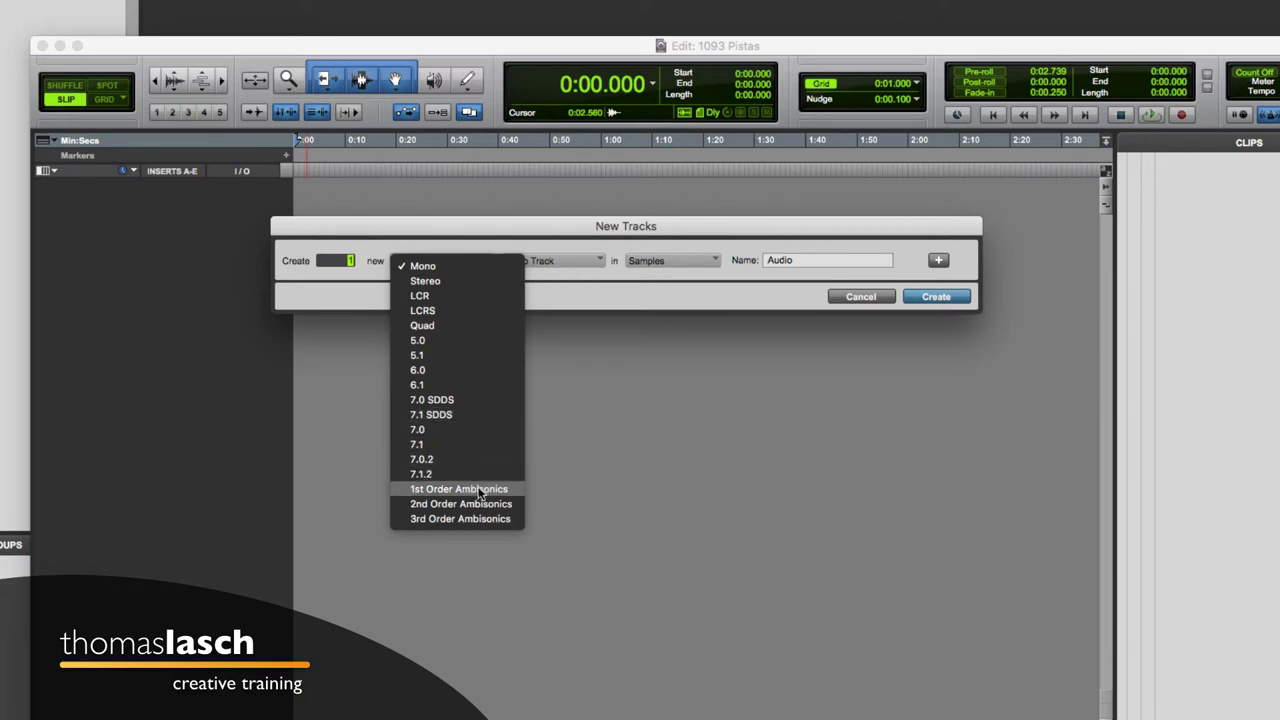
{"action": "left_click", "coordinate": [647, 404]}
Create 8 new mono audio tracks in samples, keeping the name Audio.
{"action": "left_click", "coordinate": [456, 262]}
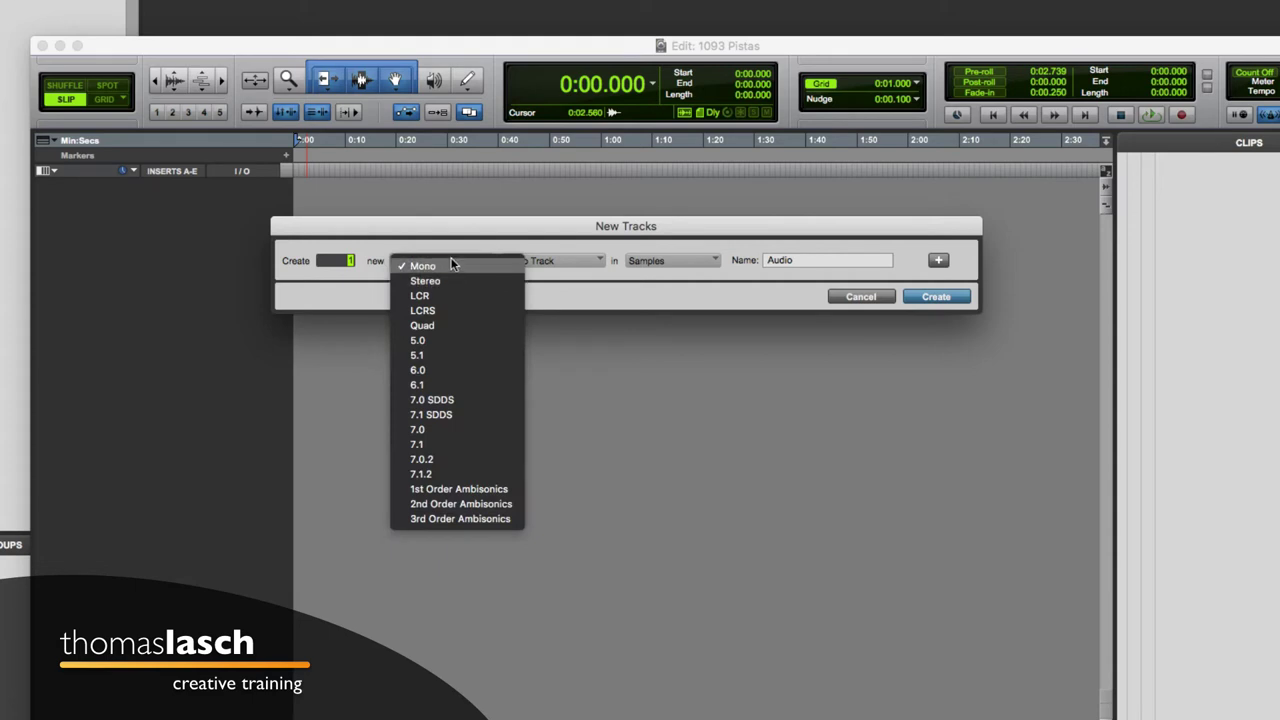
{"action": "left_click", "coordinate": [454, 262]}
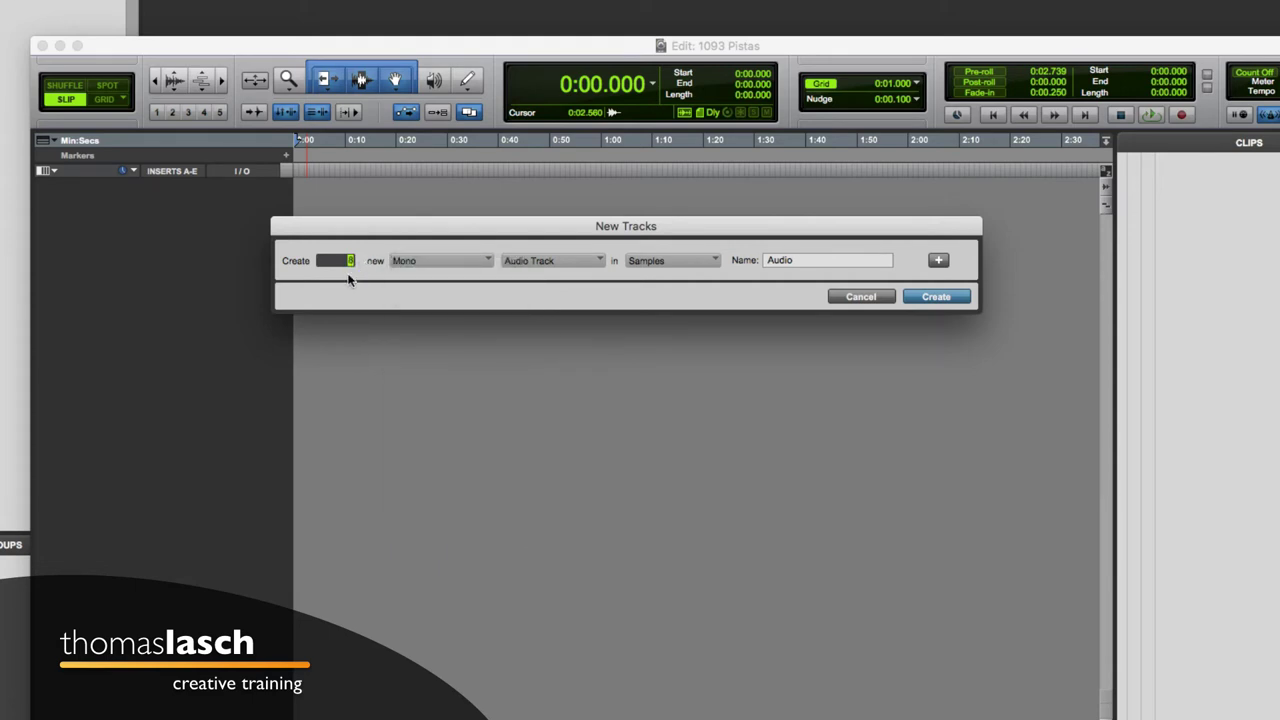
{"action": "left_click", "coordinate": [548, 264]}
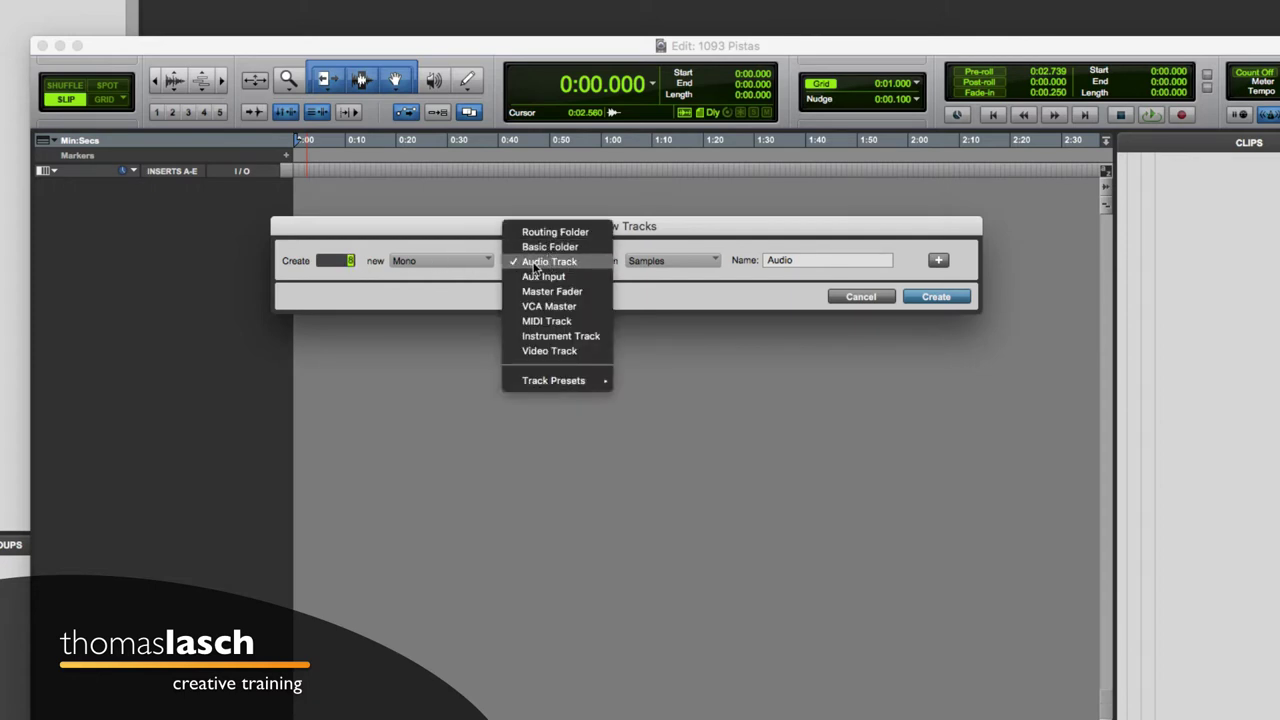
{"action": "left_click", "coordinate": [540, 262]}
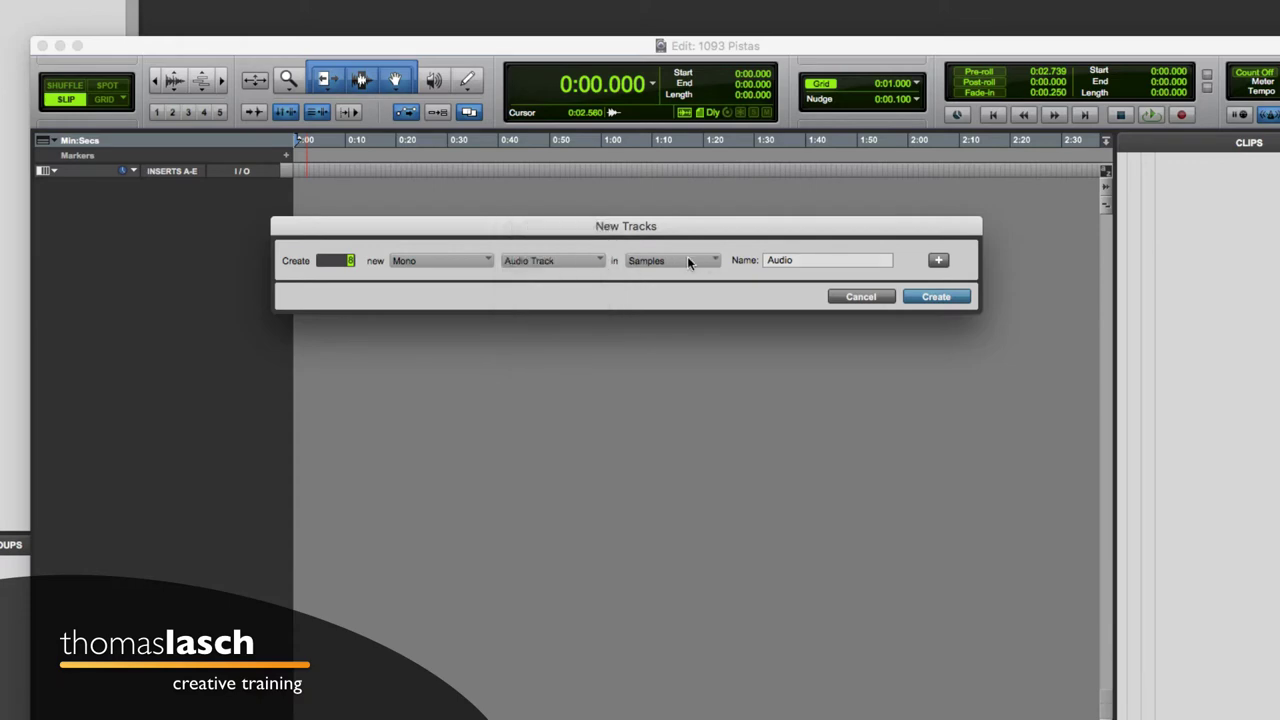
{"action": "left_click", "coordinate": [935, 297]}
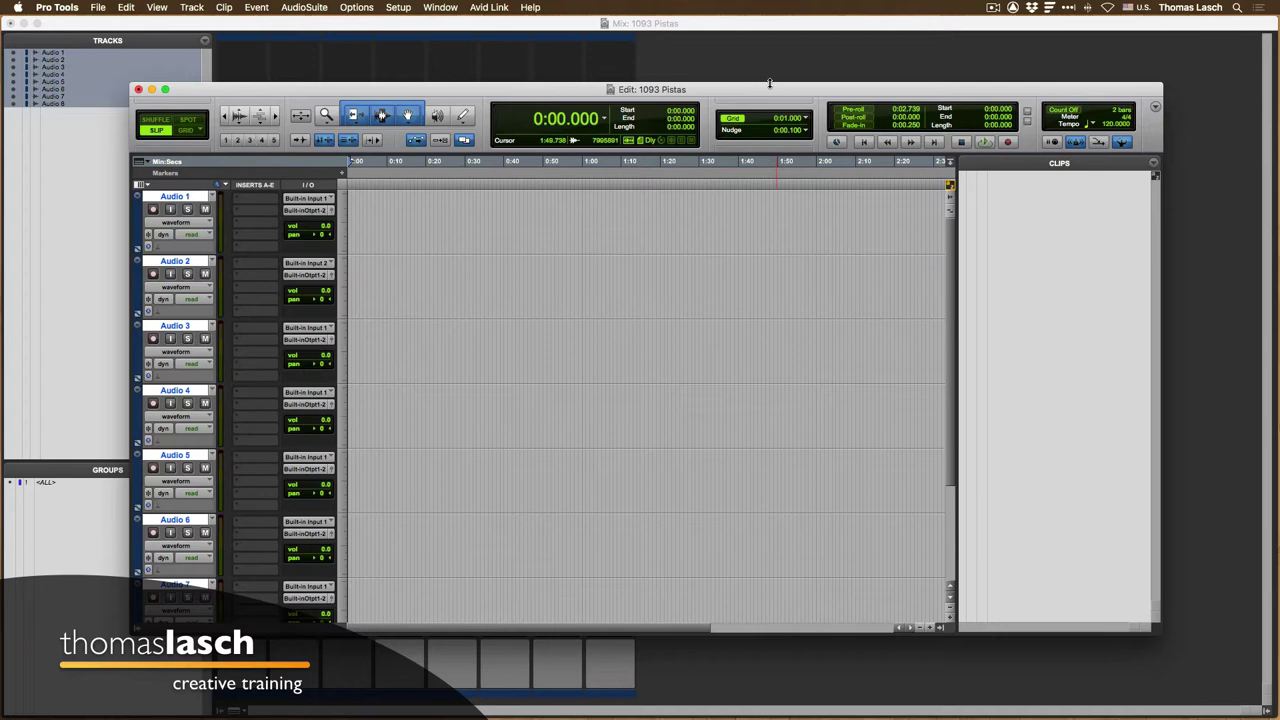
View the new tracks in the Mix window, return to the Edit window and reduce the height of all eight tracks.
{"action": "key", "text": "super+equal"}
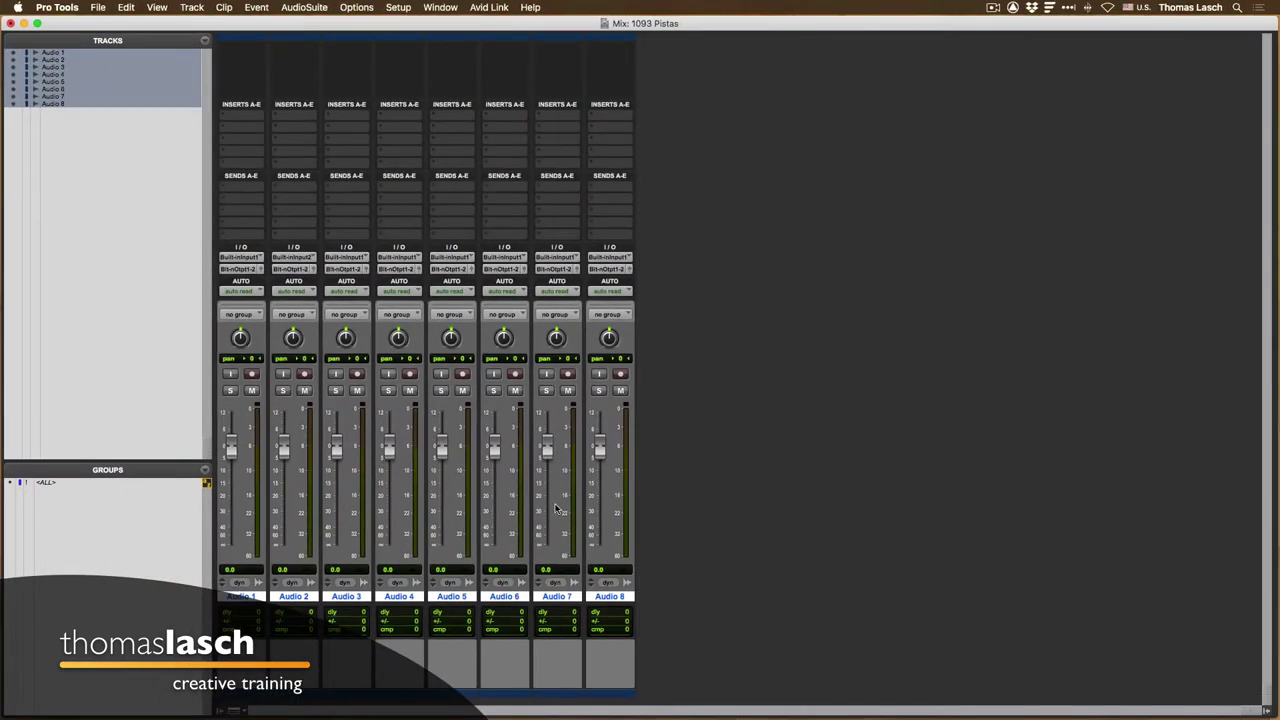
{"action": "key", "text": "super+equal"}
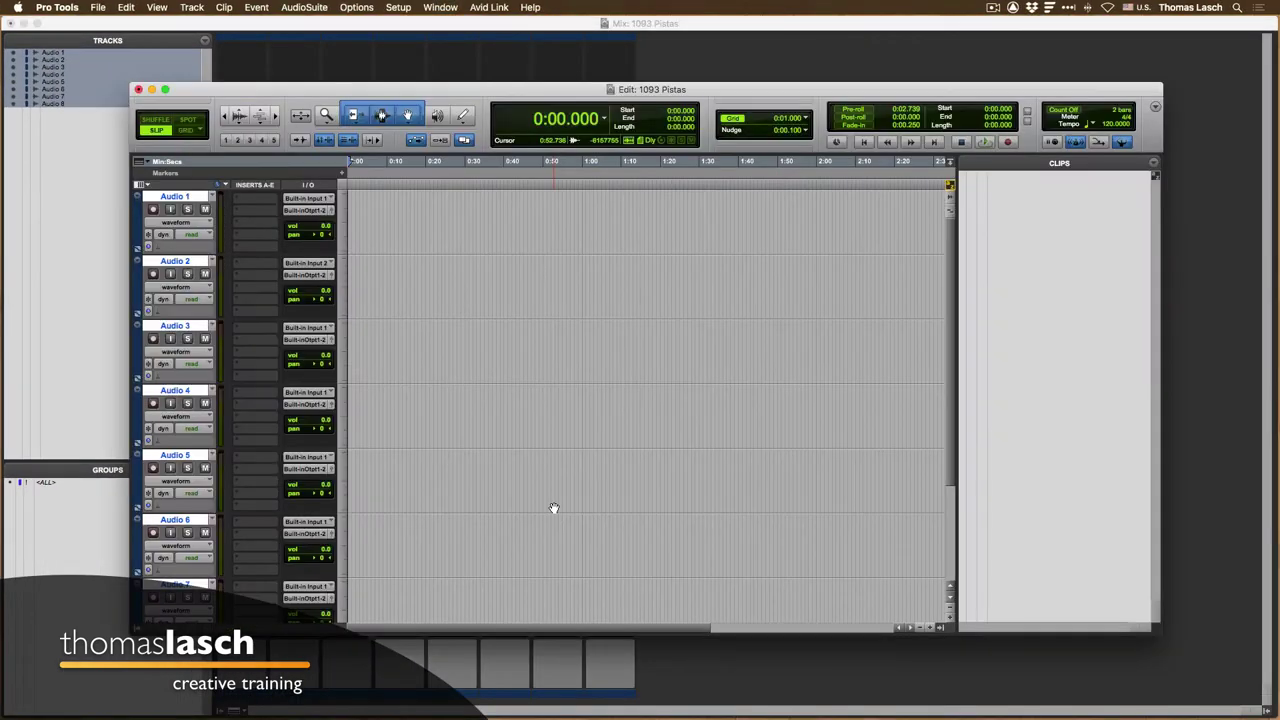
{"action": "left_click", "coordinate": [345, 213]}
{"action": "left_click", "coordinate": [358, 189]}
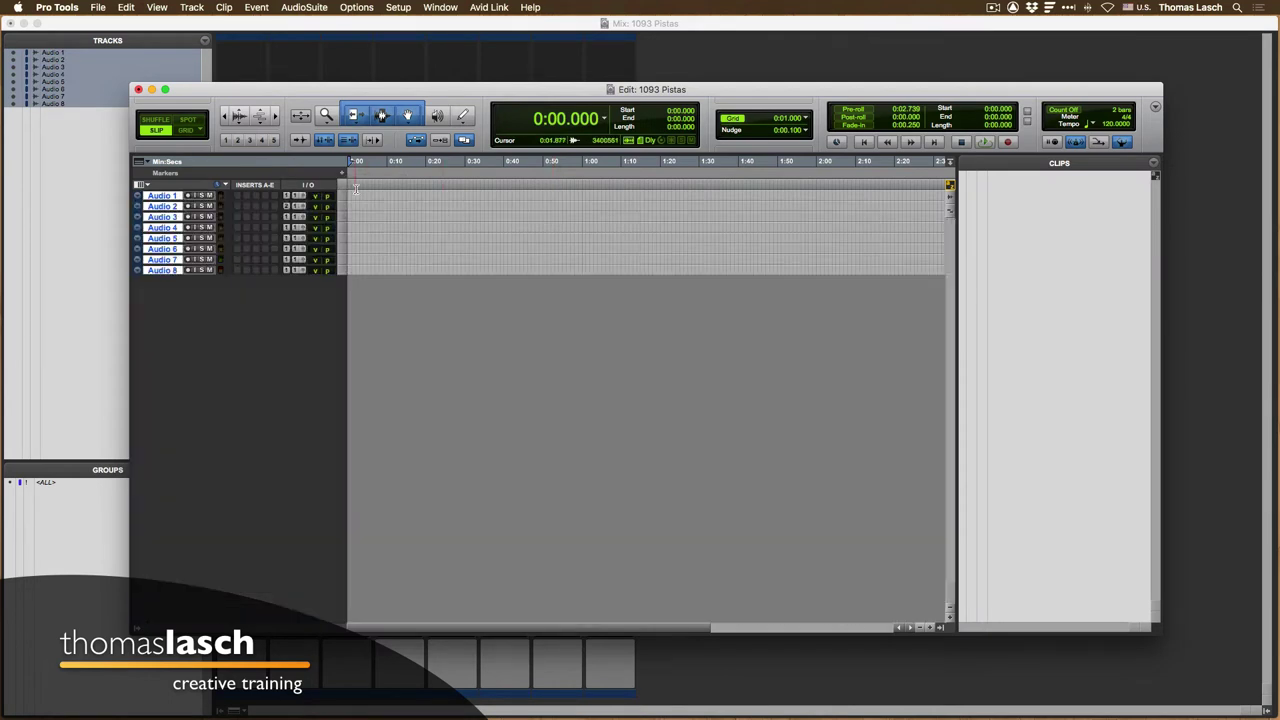
Start a new track batch with 2 mono Aux Input tracks named Aux.
{"action": "key", "text": "shift+super+n"}
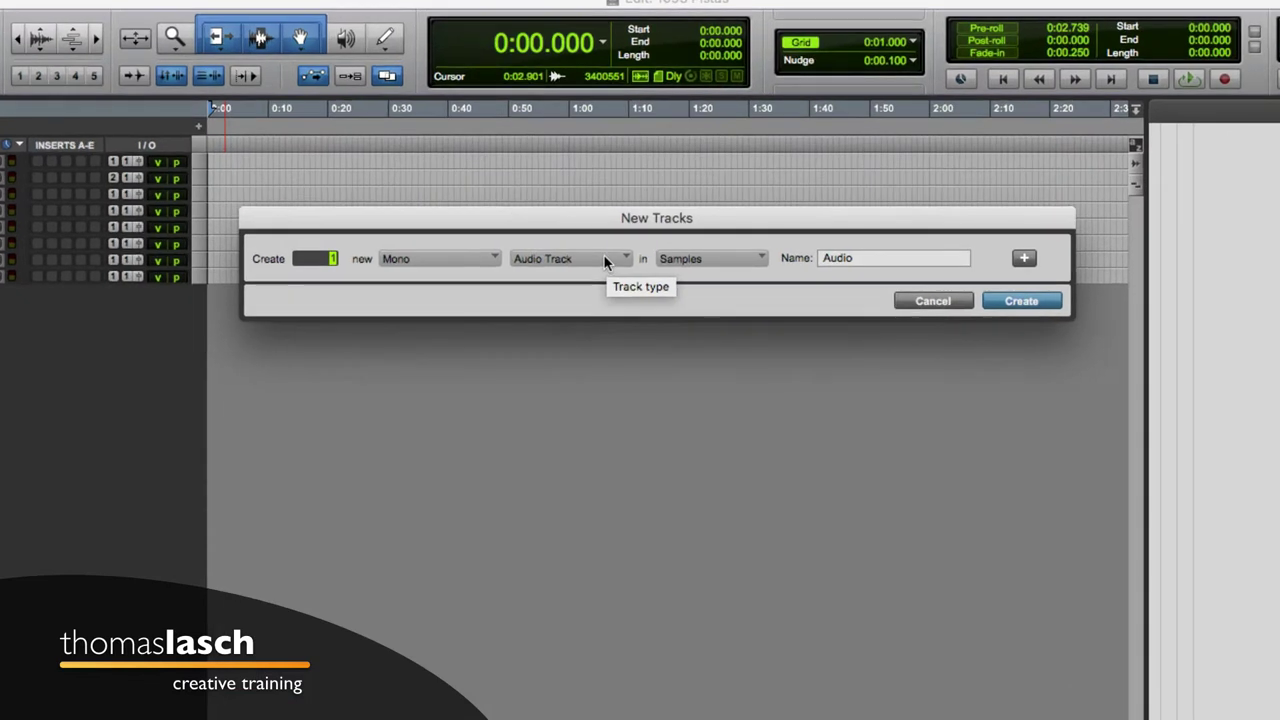
{"action": "left_click", "coordinate": [603, 258]}
{"action": "left_click", "coordinate": [600, 275]}
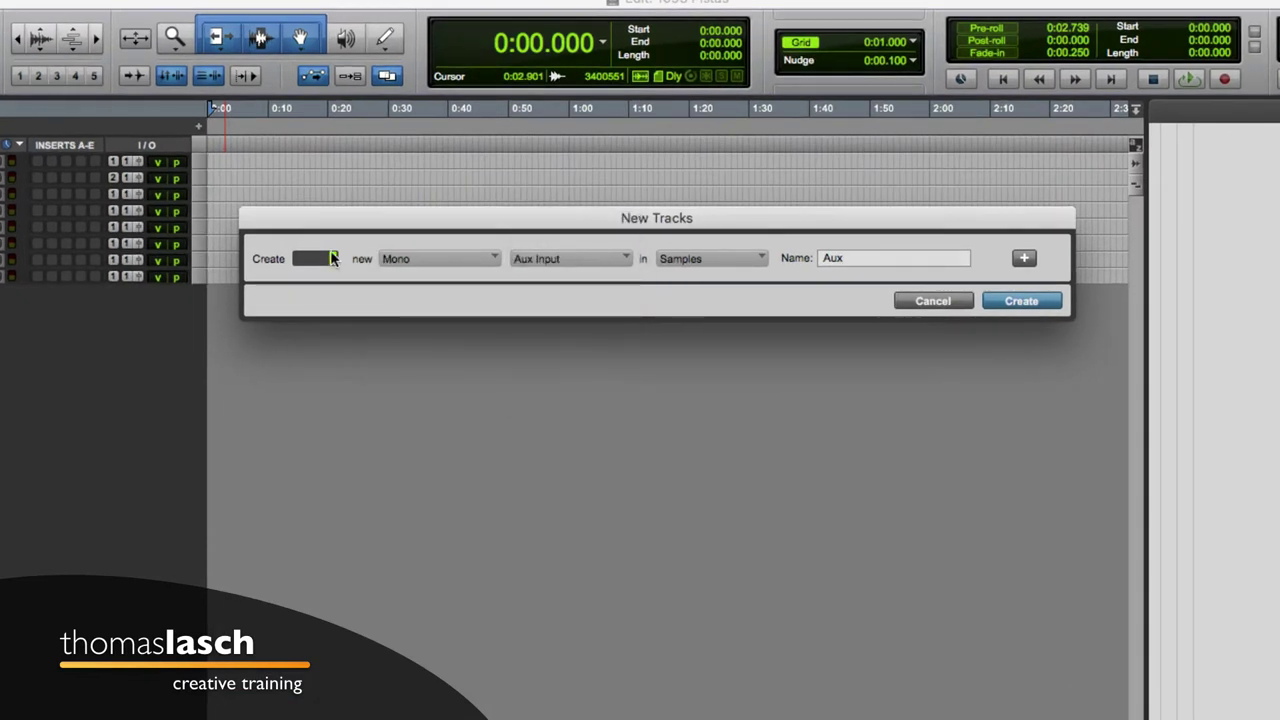
{"action": "type", "text": "2"}
Add a second row to the batch for 2 stereo Aux Input tracks and name them Stereo.
{"action": "left_click", "coordinate": [1024, 259]}
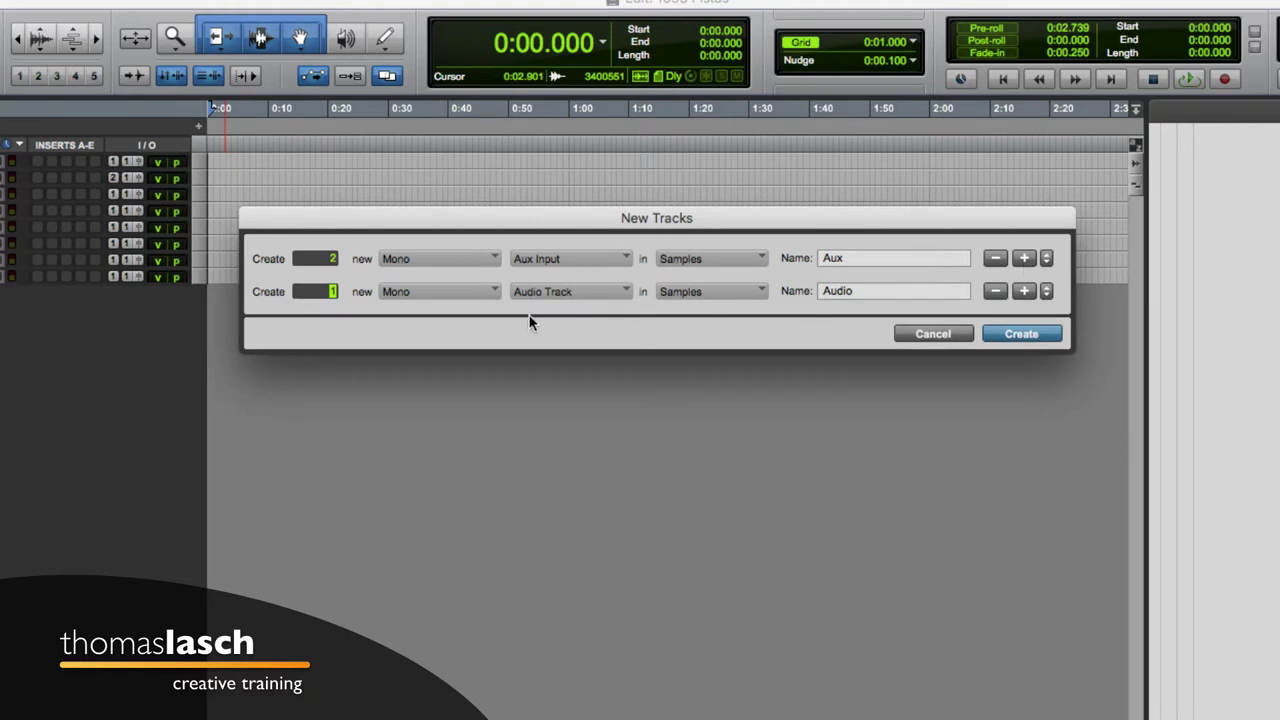
{"action": "type", "text": "2"}
{"action": "left_click", "coordinate": [465, 290]}
{"action": "left_click", "coordinate": [459, 314]}
{"action": "left_click", "coordinate": [878, 291]}
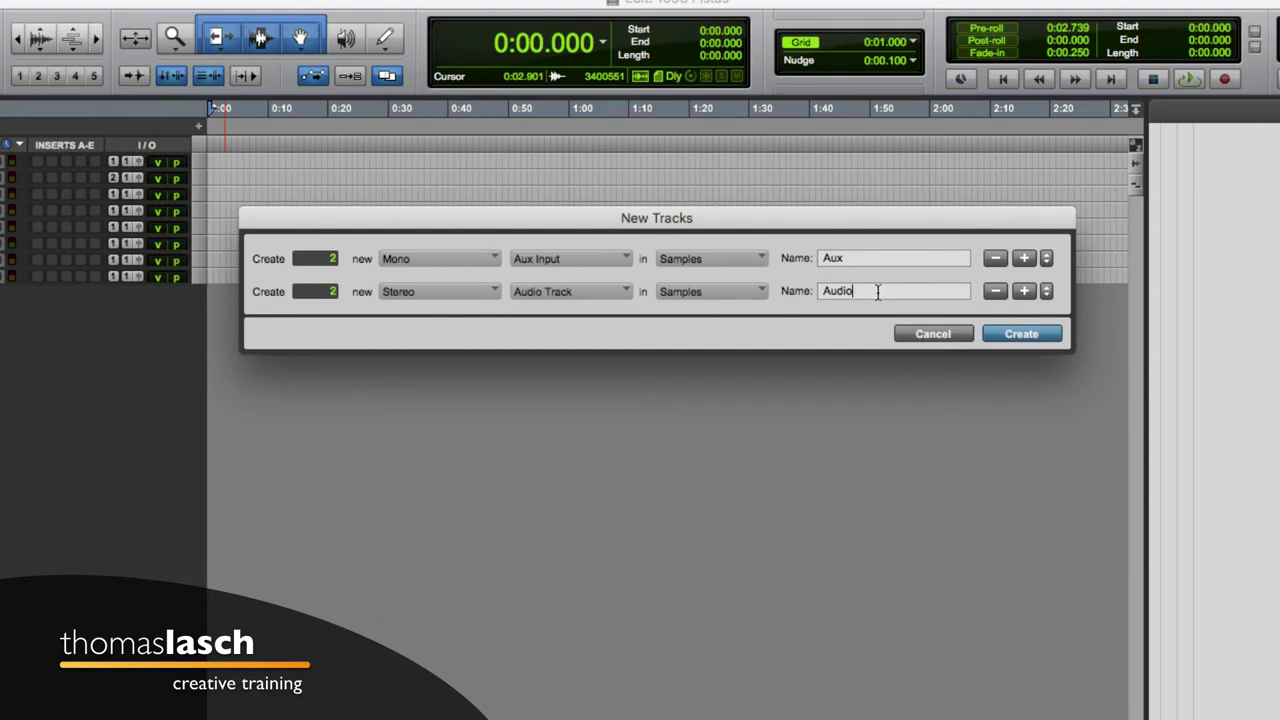
{"action": "left_click", "coordinate": [591, 296]}
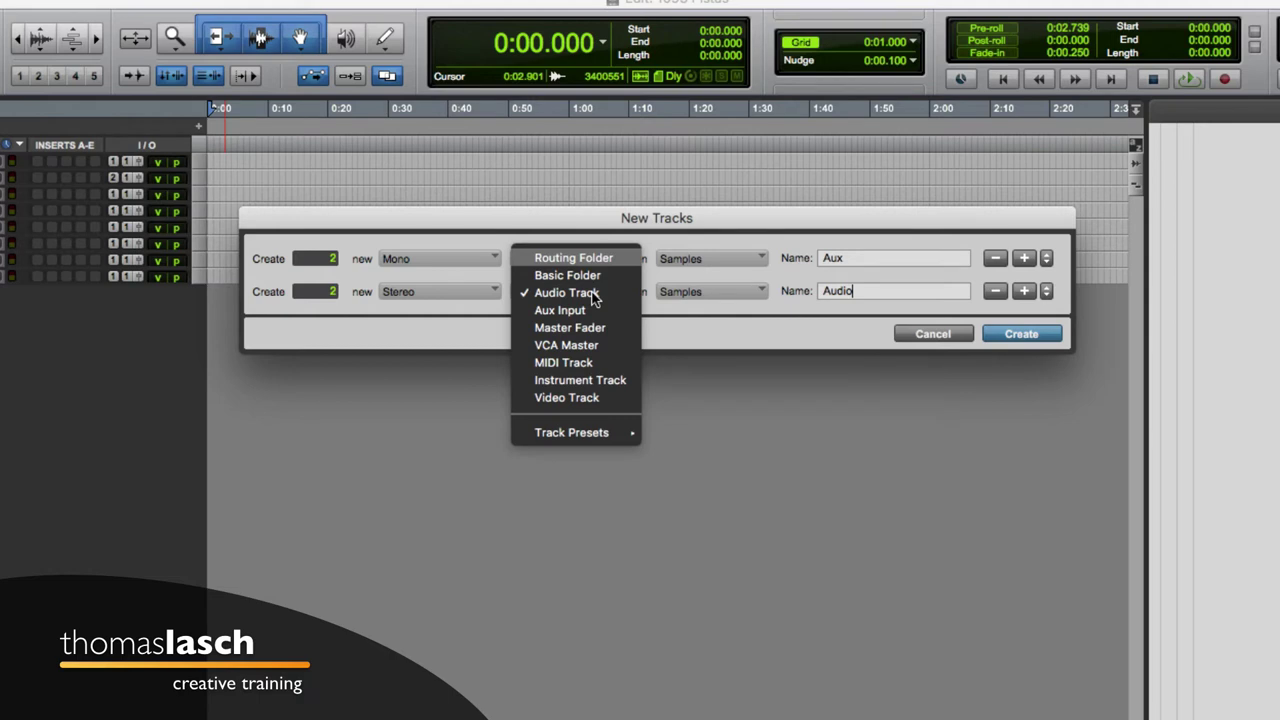
{"action": "left_click", "coordinate": [596, 311]}
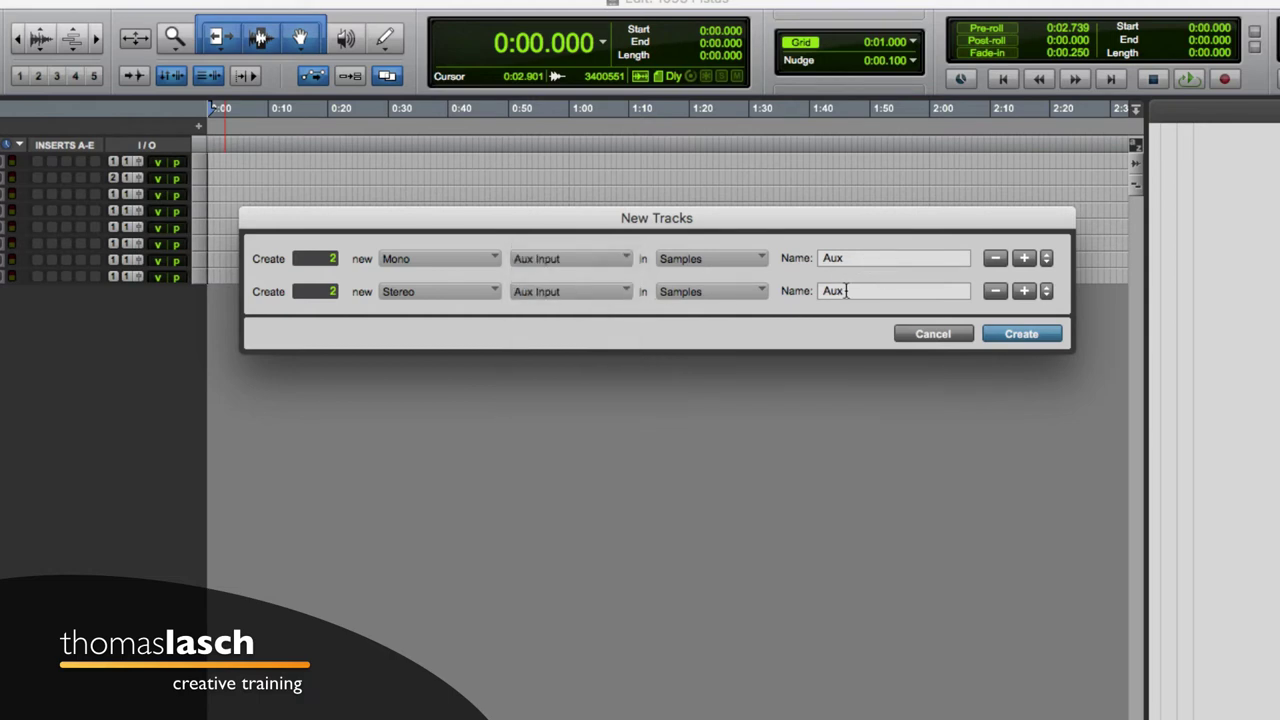
{"action": "double_click", "coordinate": [846, 291]}
{"action": "type", "text": "Stereo"}
Add a row to the new track batch for one stereo Master Fader.
{"action": "key", "text": "super+shift+Down"}
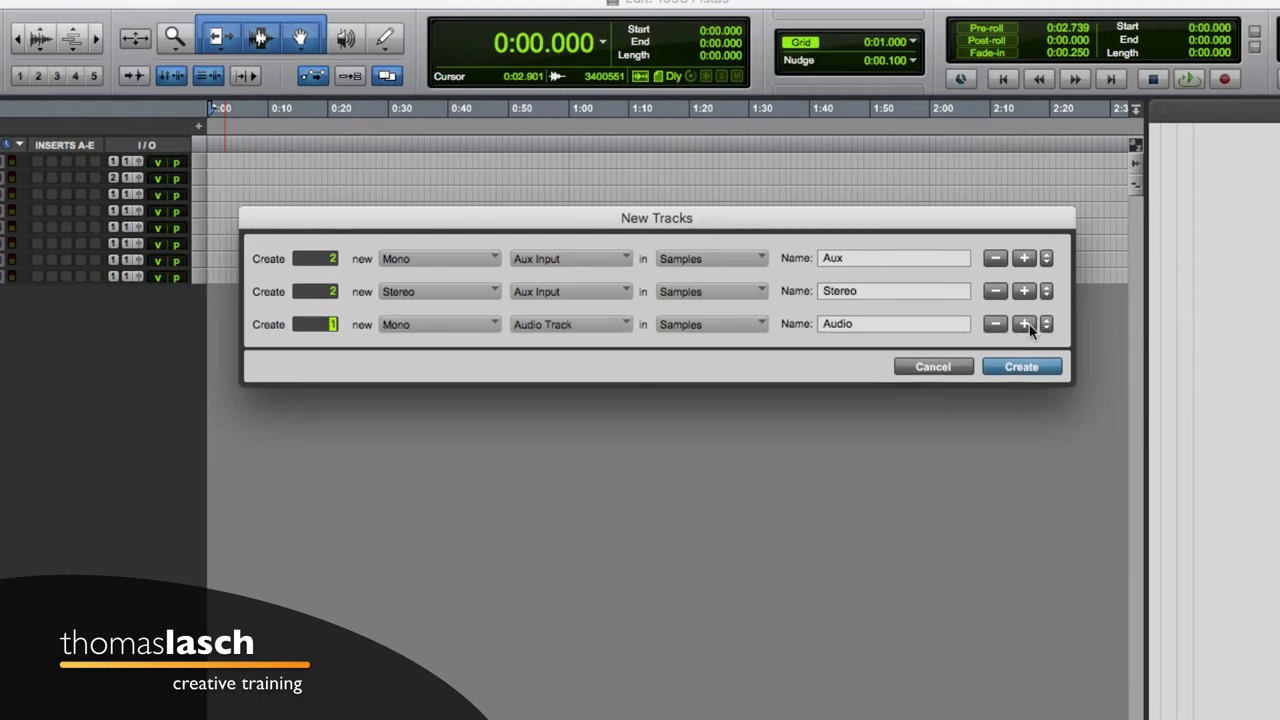
{"action": "left_click", "coordinate": [563, 325]}
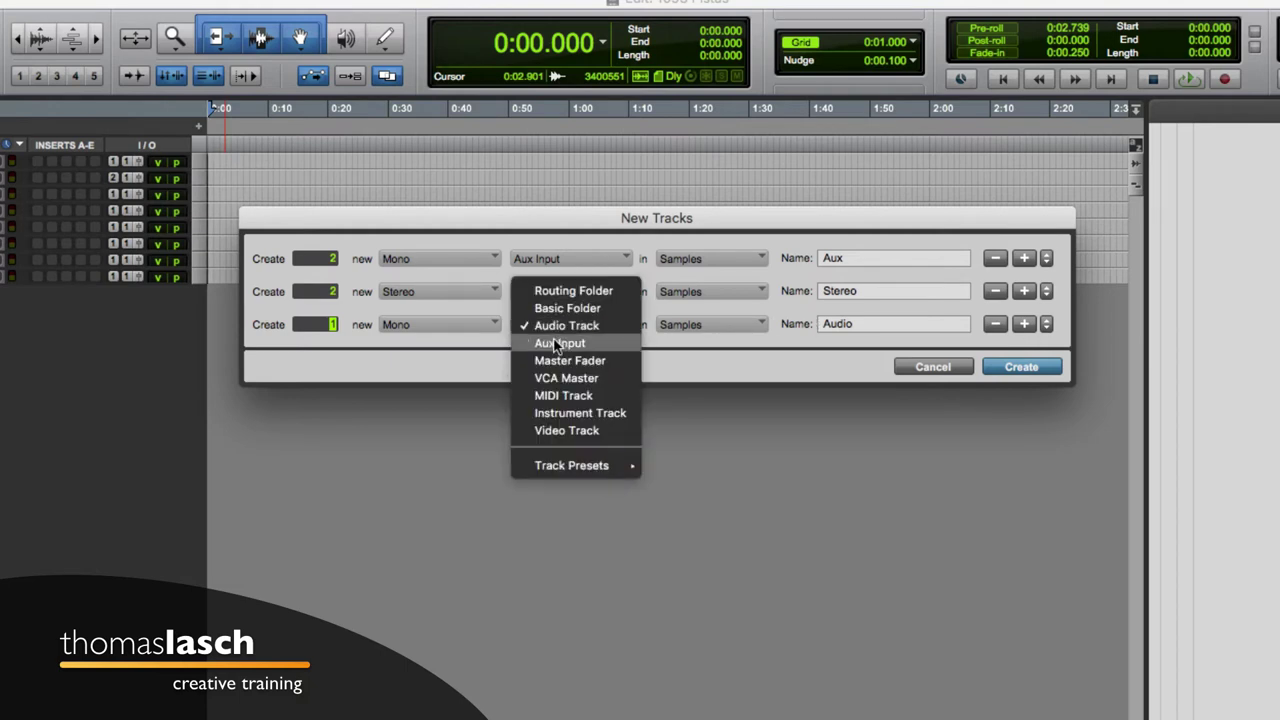
{"action": "left_click", "coordinate": [552, 363]}
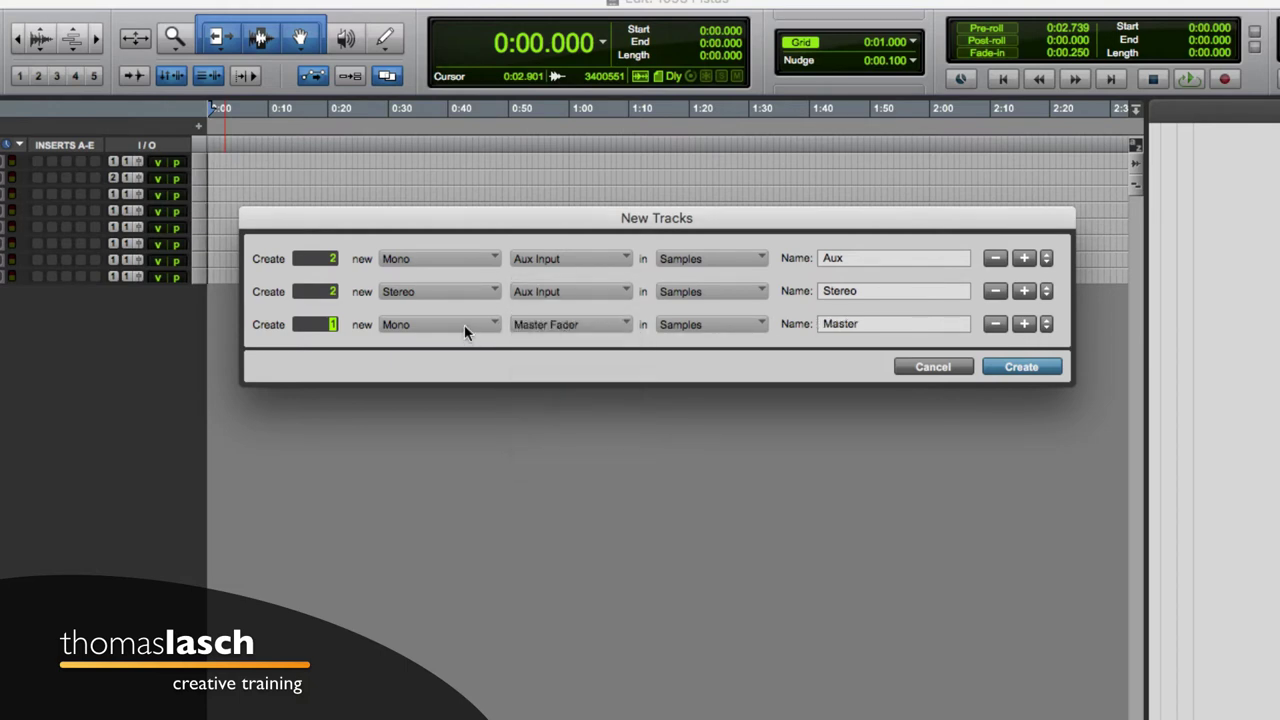
{"action": "left_click", "coordinate": [464, 324]}
{"action": "left_click", "coordinate": [462, 343]}
Add a row to the new track batch for one MIDI Track.
{"action": "left_click", "coordinate": [1026, 323]}
{"action": "left_click", "coordinate": [524, 358]}
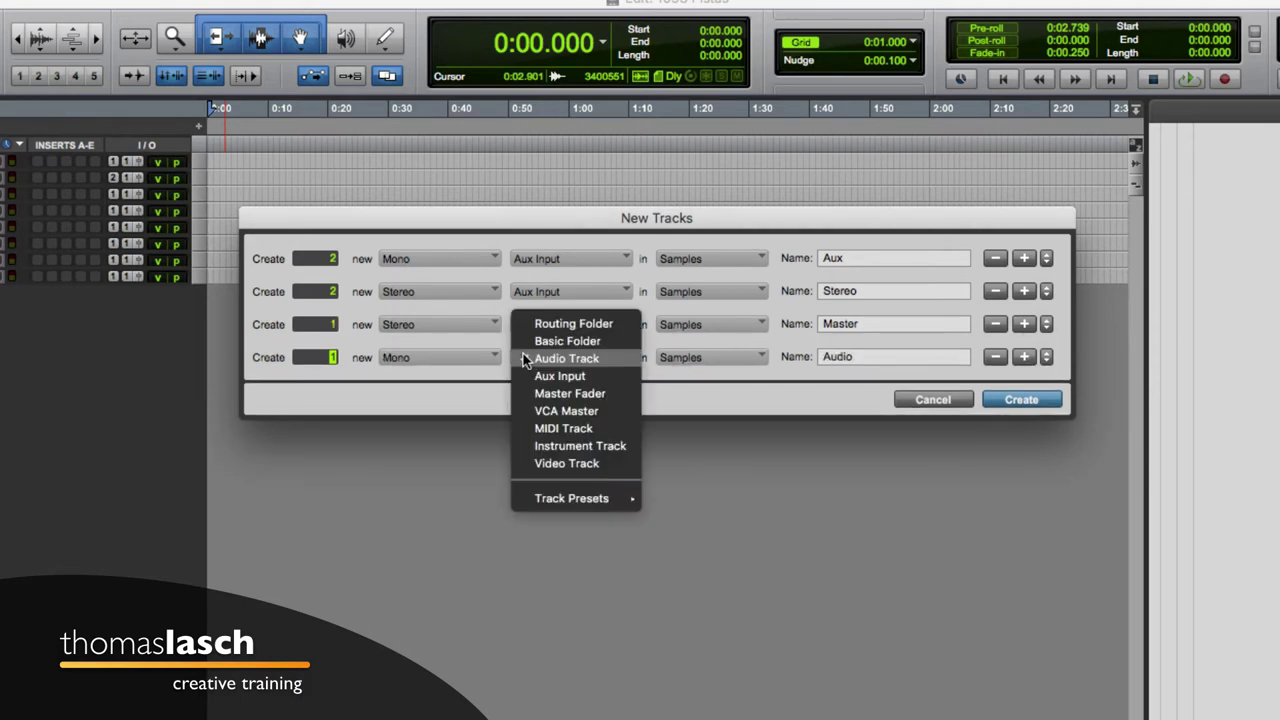
{"action": "left_click", "coordinate": [562, 428]}
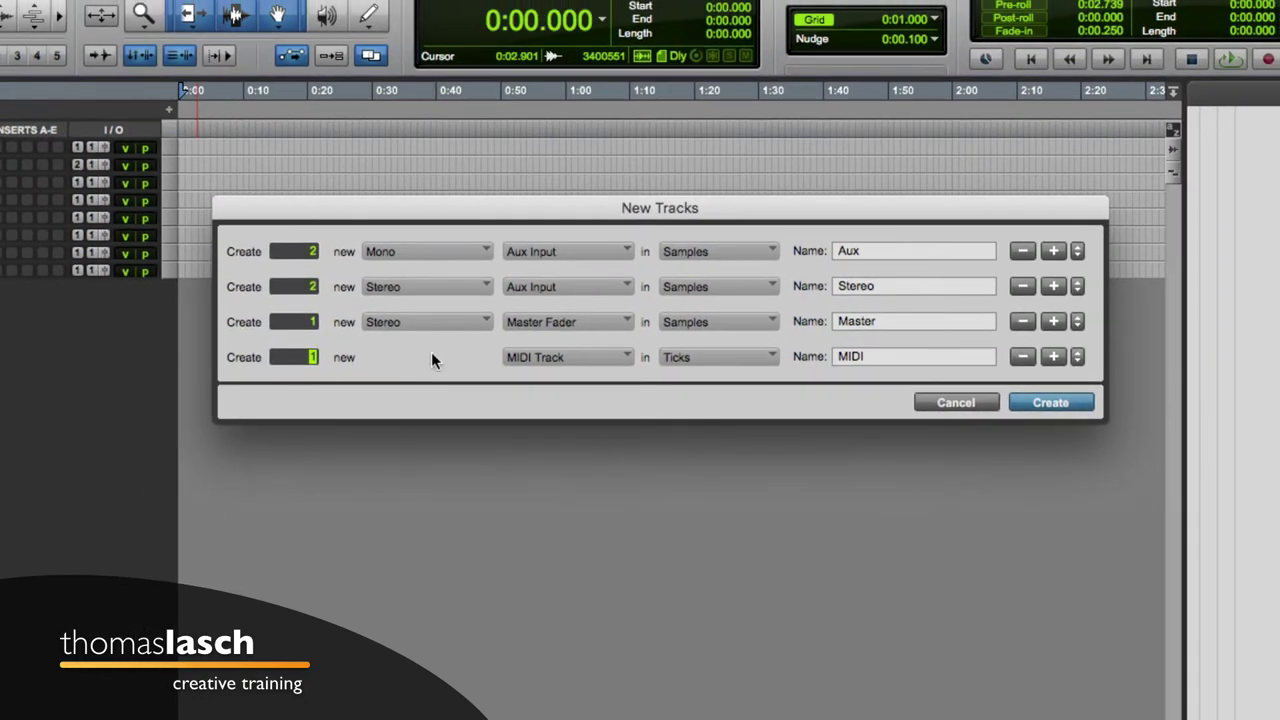
Add a row to the new track batch for one stereo Instrument Track.
{"action": "left_click", "coordinate": [1053, 356]}
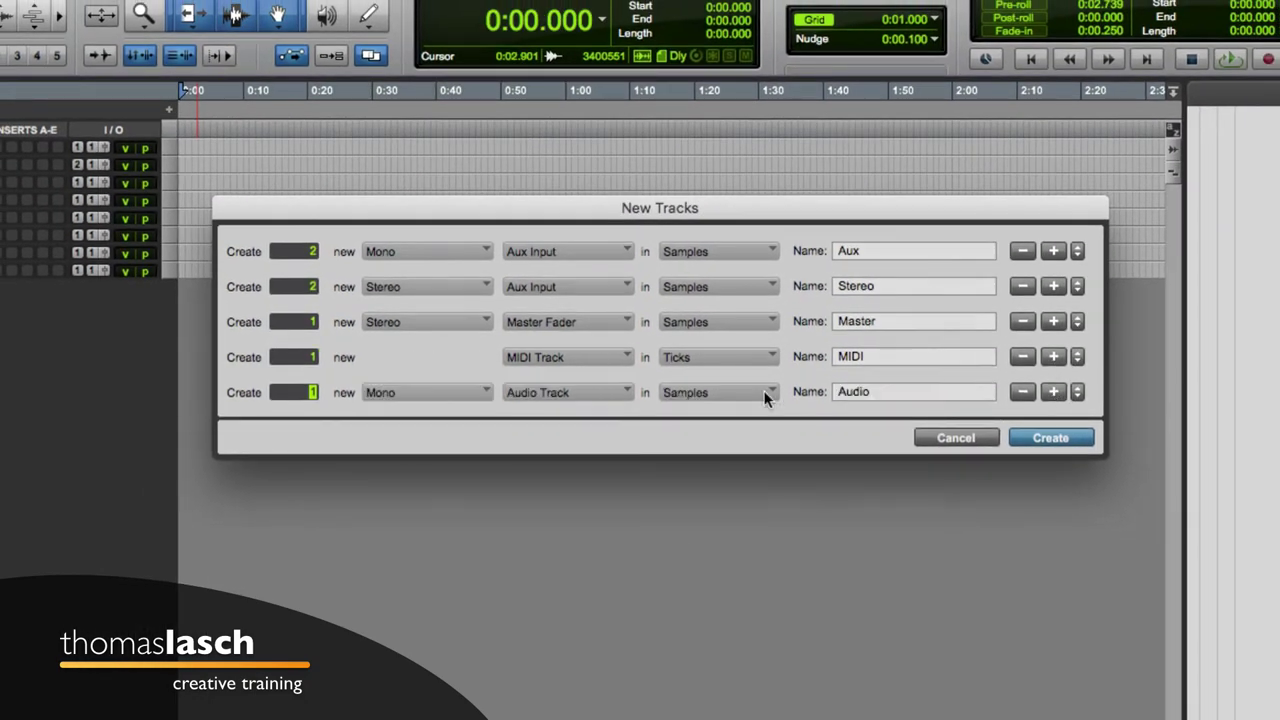
{"action": "left_click", "coordinate": [520, 391]}
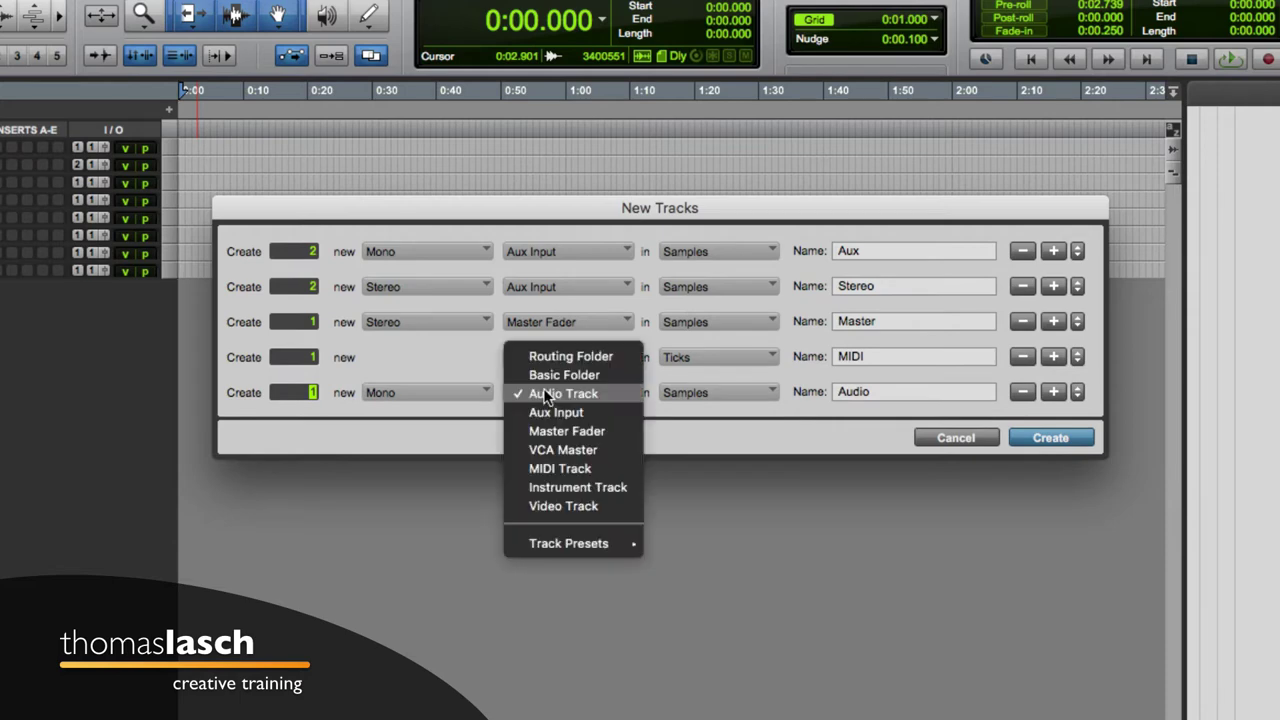
{"action": "left_click", "coordinate": [558, 488]}
{"action": "left_click", "coordinate": [472, 393]}
{"action": "left_click", "coordinate": [463, 408]}
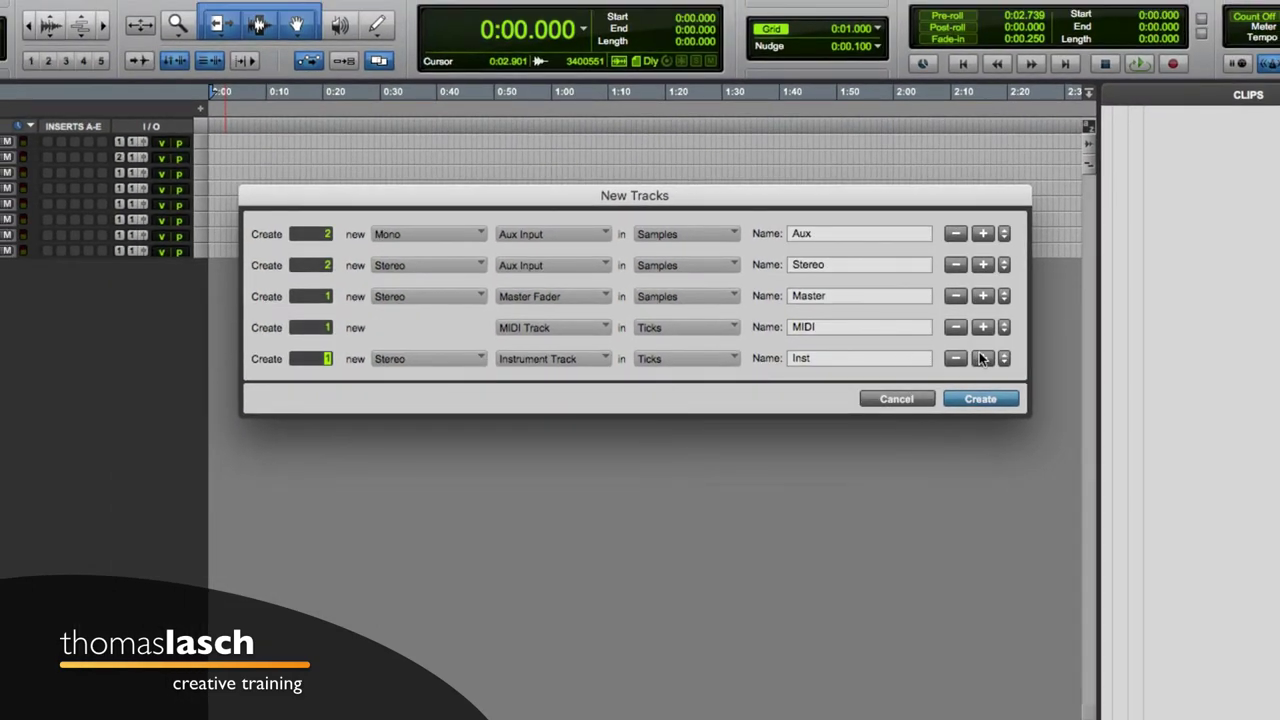
Add a row to the new track batch for one VCA Master.
{"action": "left_click", "coordinate": [981, 358]}
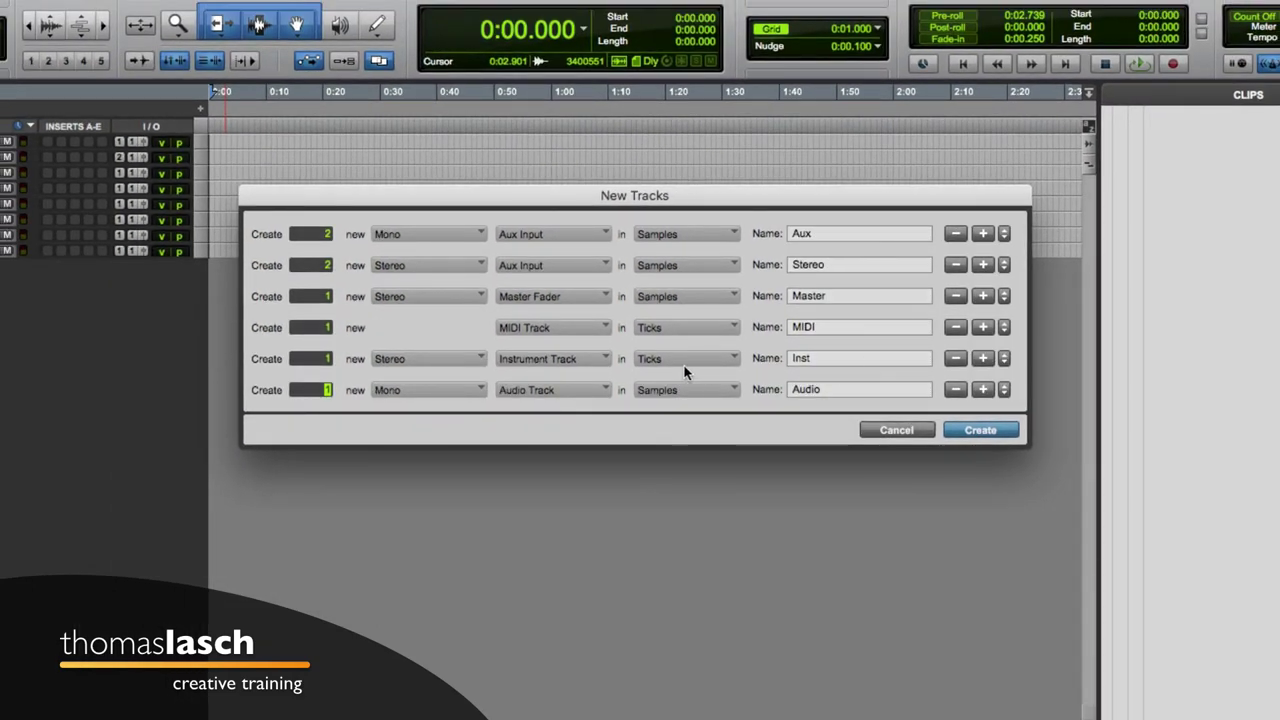
{"action": "left_click", "coordinate": [563, 389]}
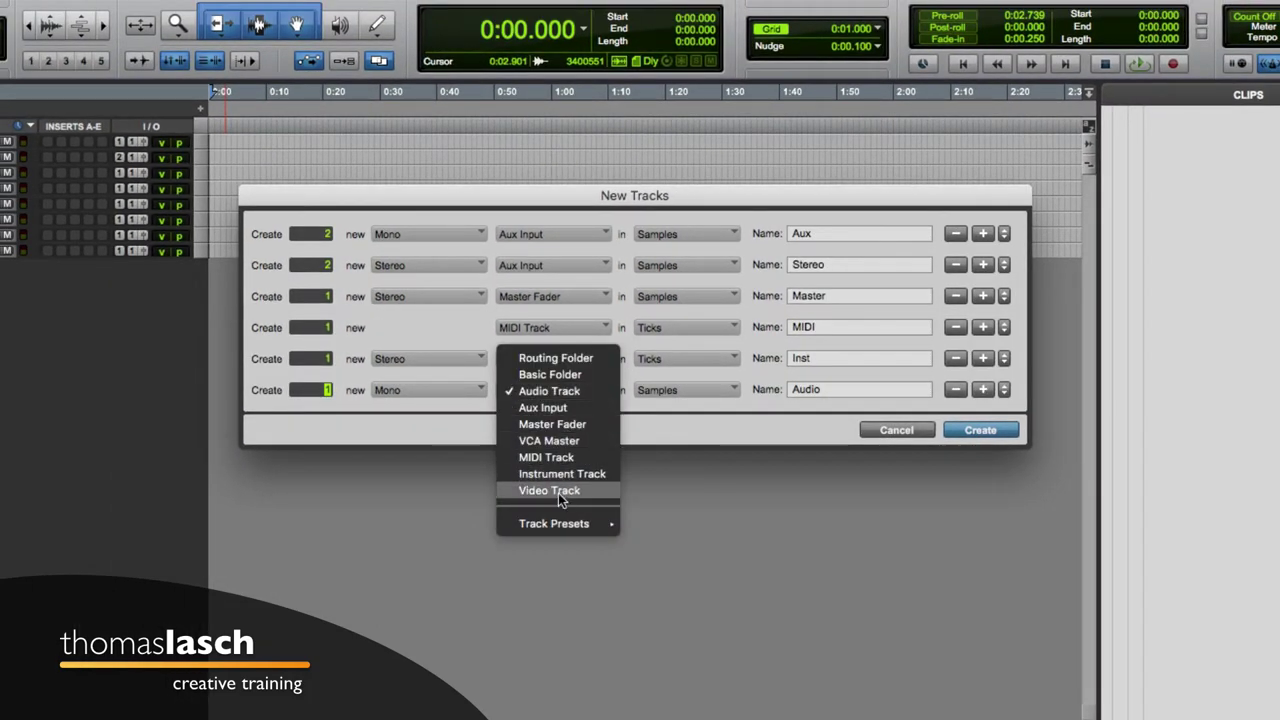
{"action": "left_click", "coordinate": [560, 440]}
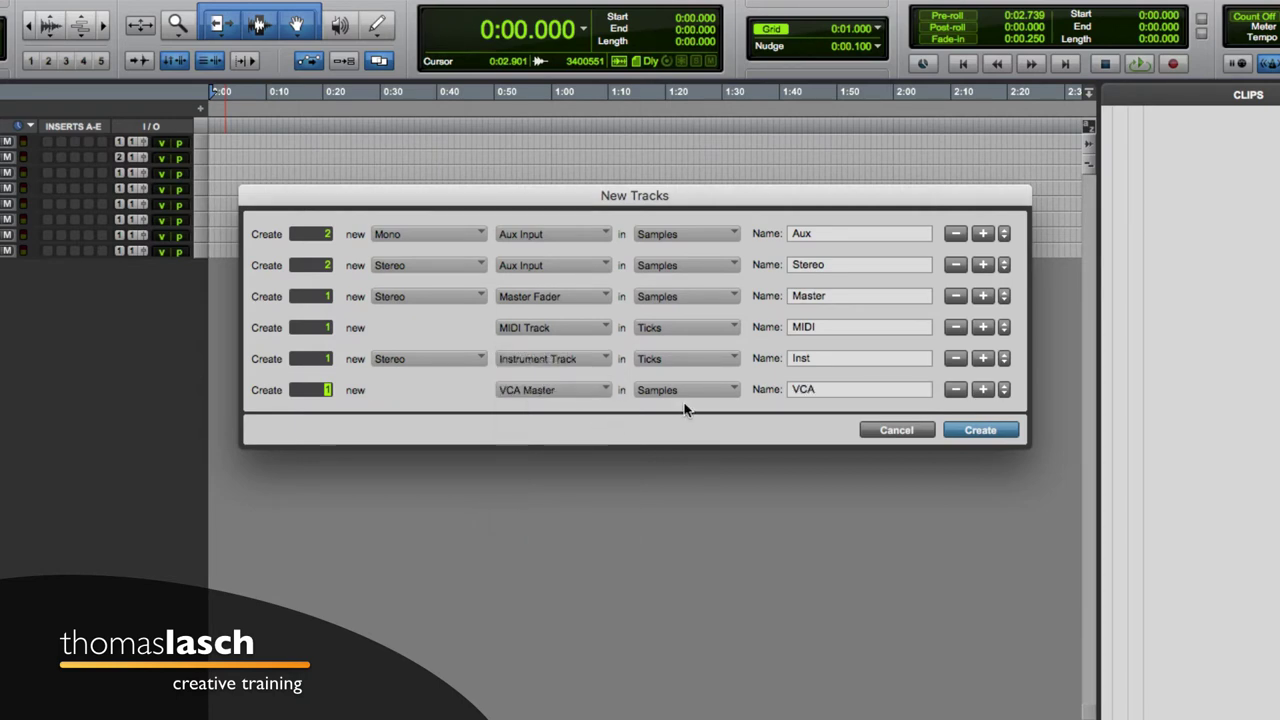
Add a row to the new track batch for one Video Track, and append another row below it.
{"action": "left_click", "coordinate": [983, 389]}
{"action": "left_click", "coordinate": [538, 422]}
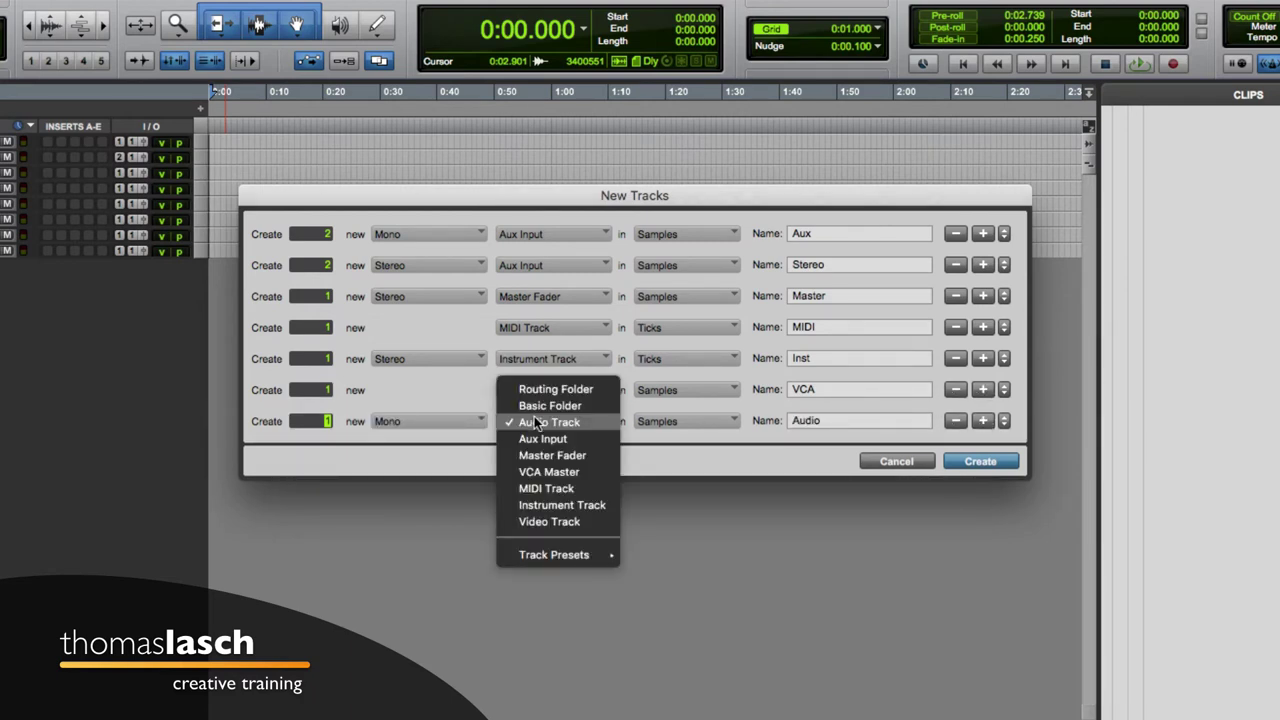
{"action": "left_click", "coordinate": [569, 522]}
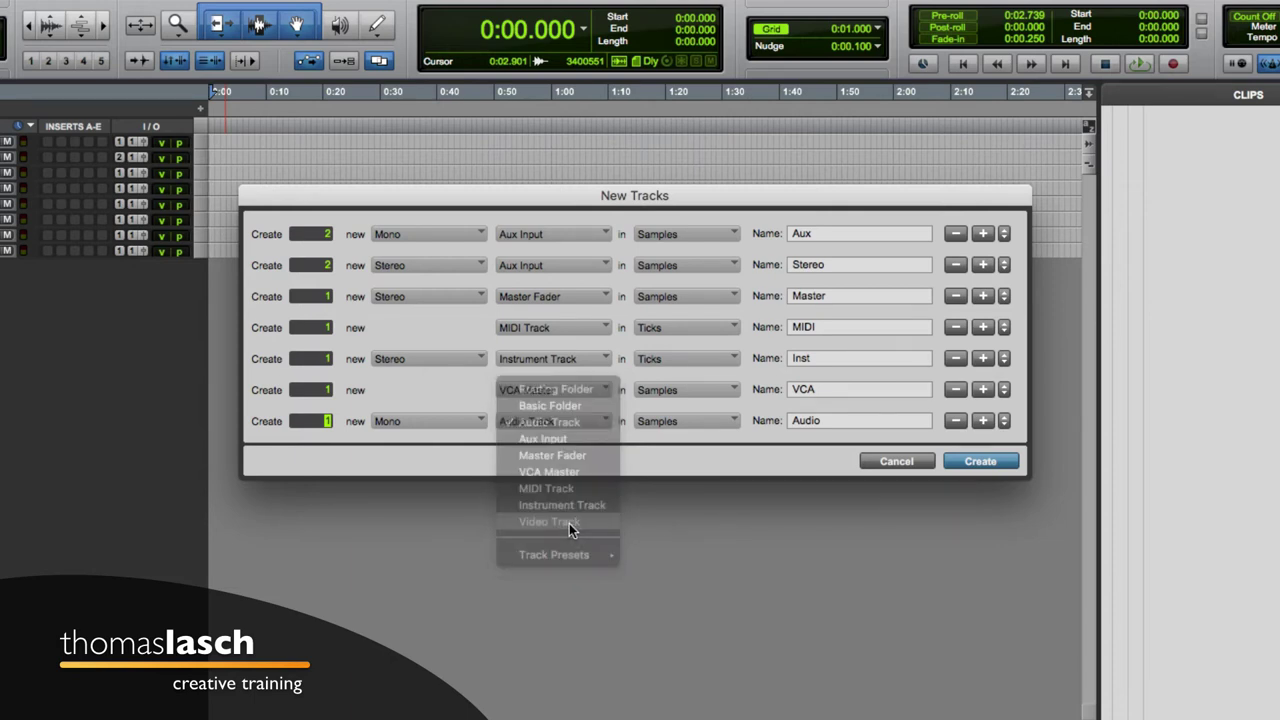
{"action": "left_click", "coordinate": [985, 421]}
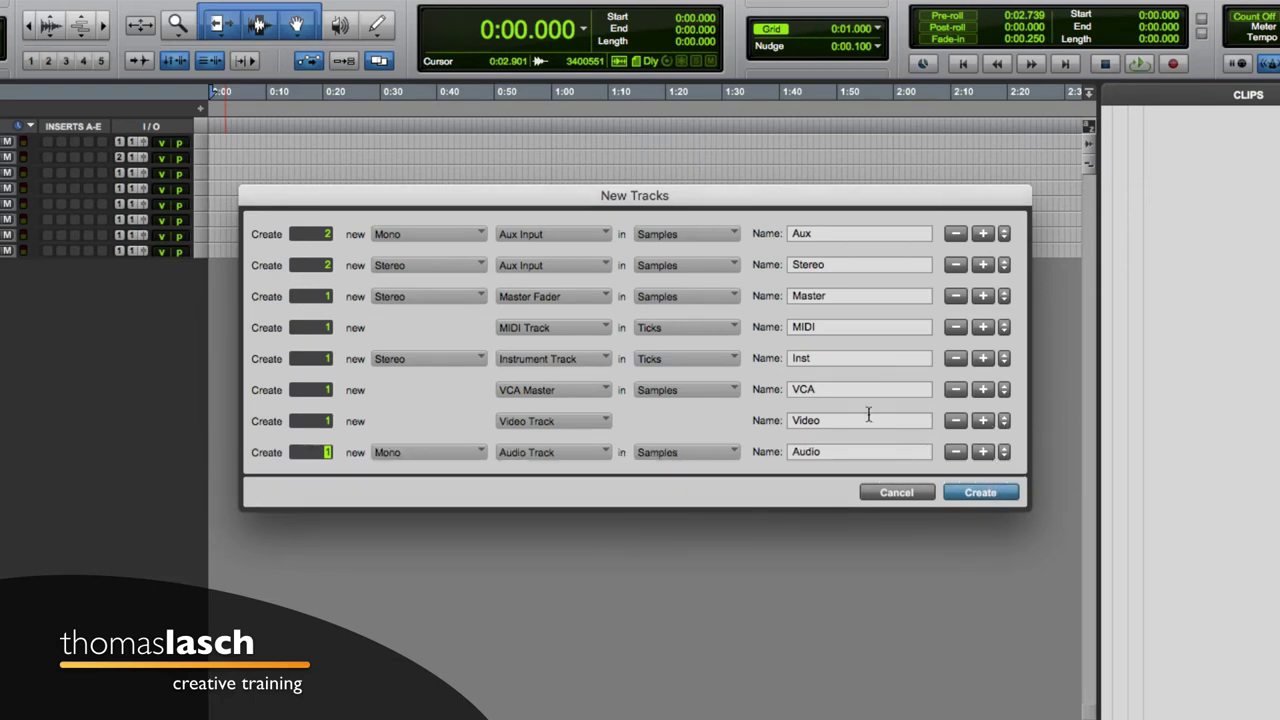
Set the last row of the new track batch to one Basic Folder, and append another row below it.
{"action": "left_click", "coordinate": [564, 453]}
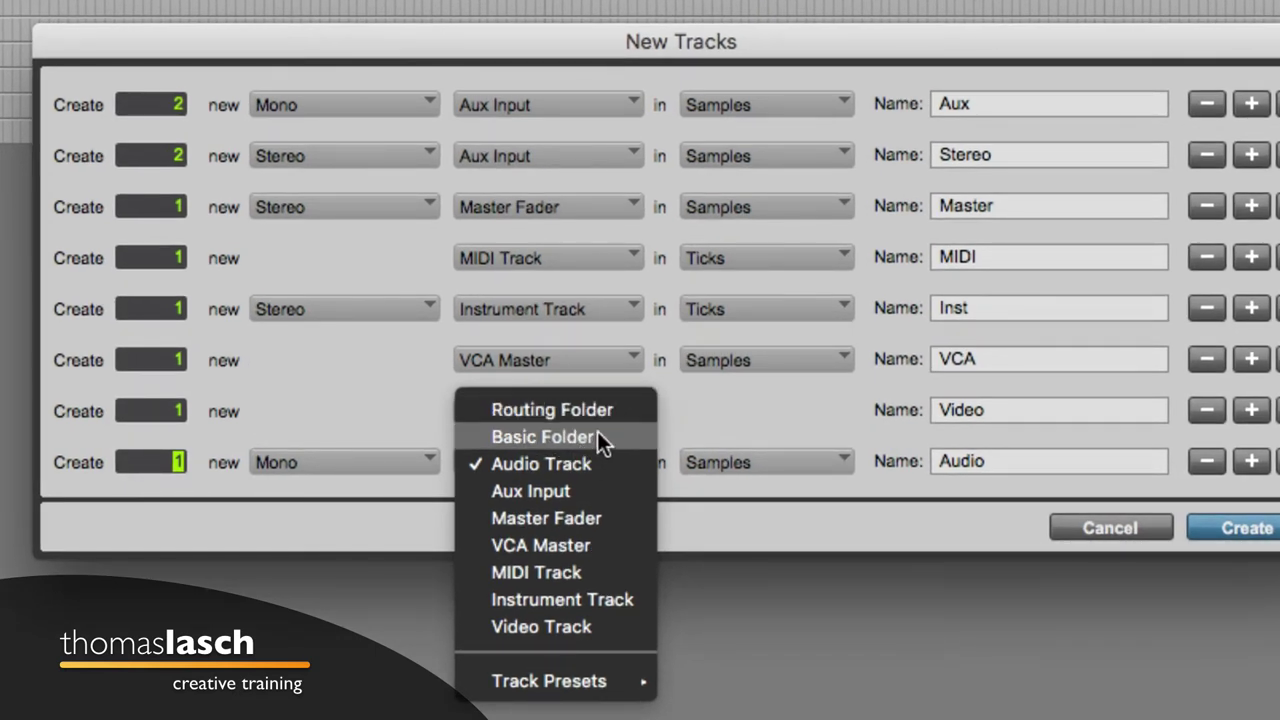
{"action": "left_click", "coordinate": [594, 437]}
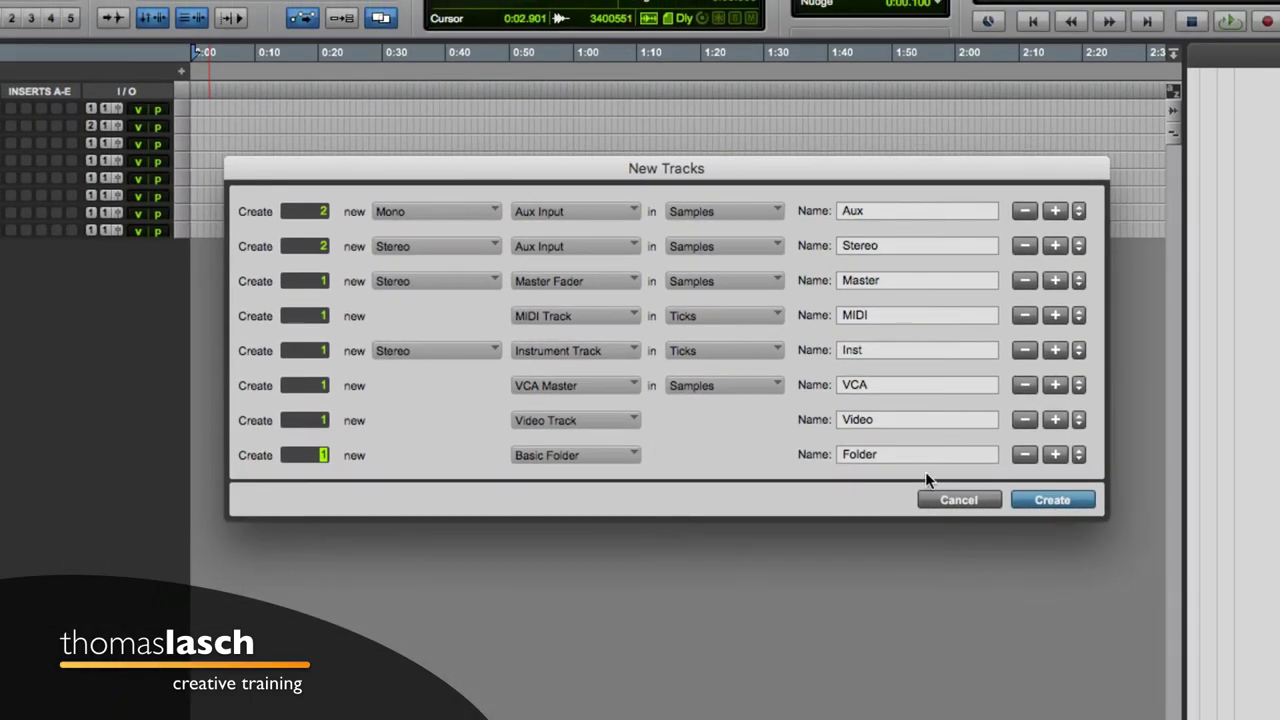
{"action": "left_click", "coordinate": [1060, 455]}
Set the newly appended row to one stereo Routing Folder in samples.
{"action": "left_click", "coordinate": [630, 485]}
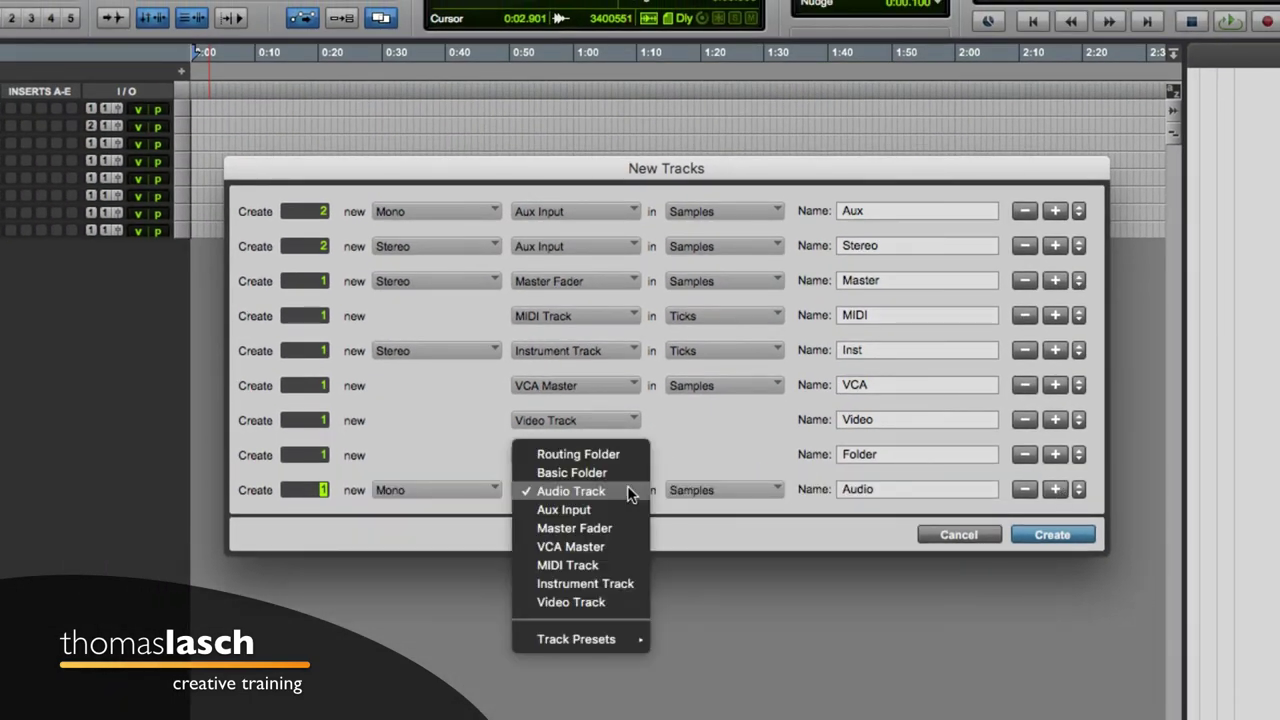
{"action": "left_click", "coordinate": [627, 488]}
{"action": "left_click", "coordinate": [612, 484]}
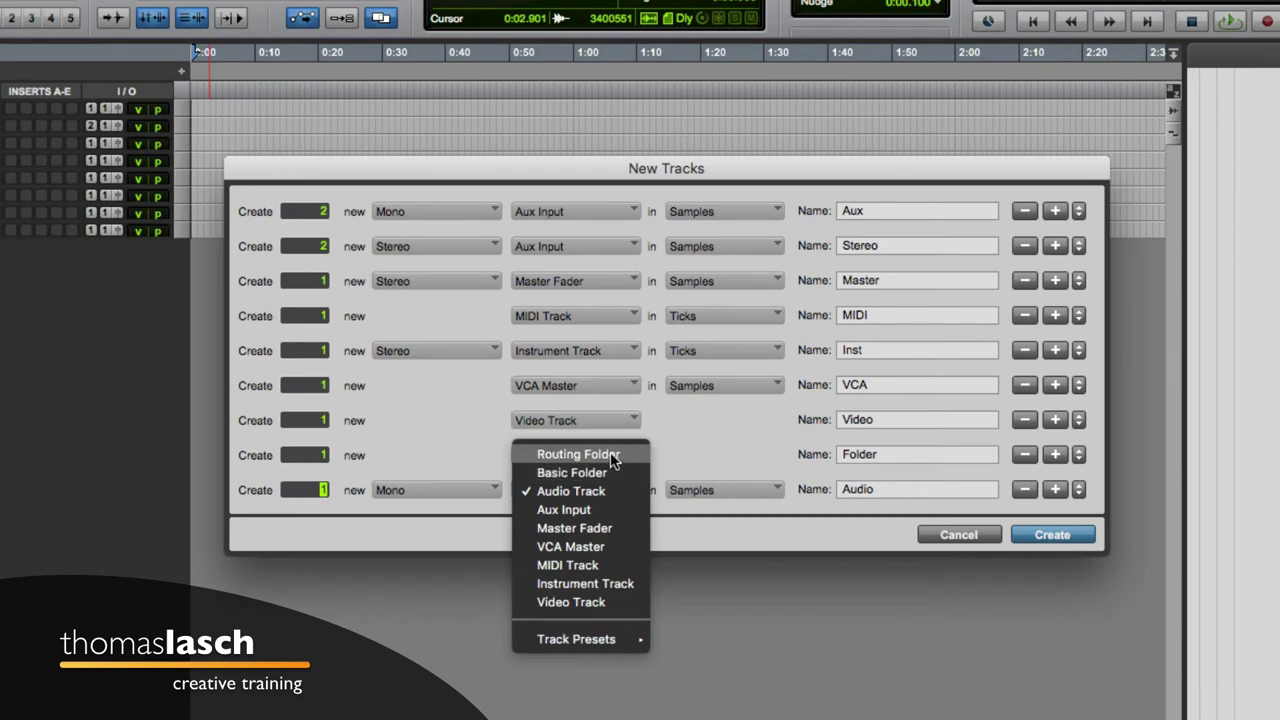
{"action": "left_click", "coordinate": [609, 453]}
{"action": "left_click", "coordinate": [461, 489]}
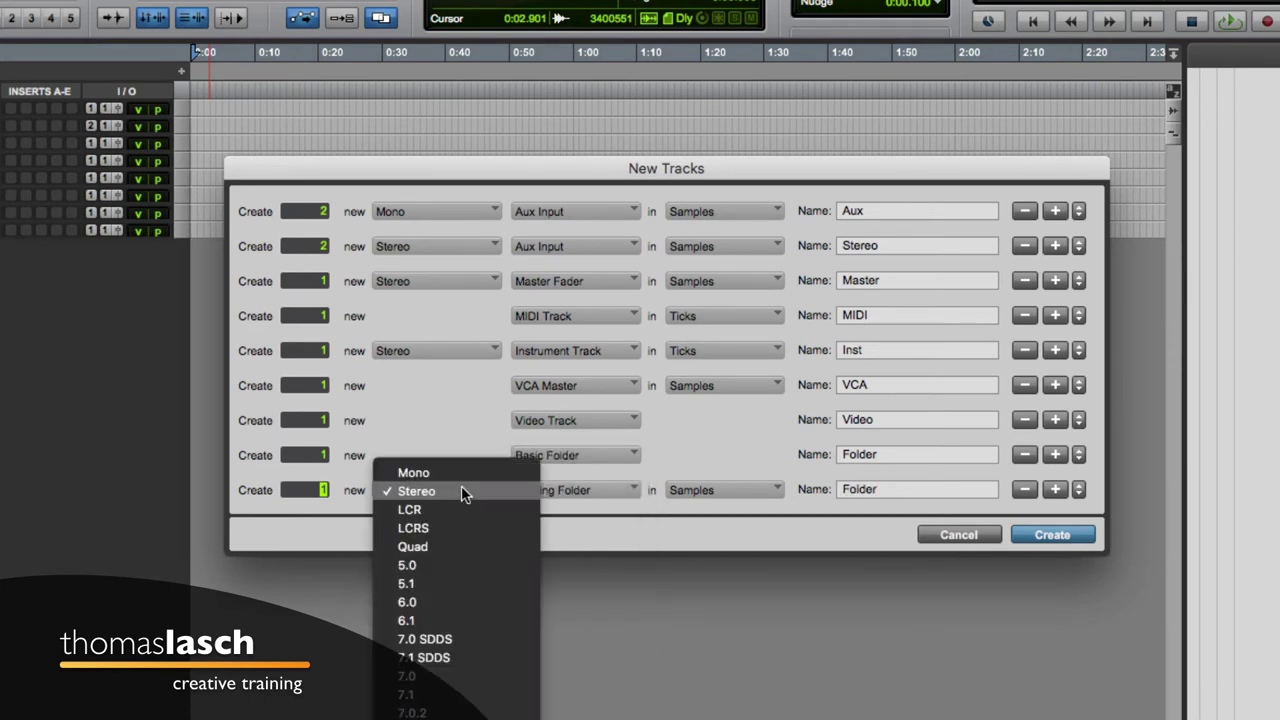
{"action": "left_click", "coordinate": [461, 489]}
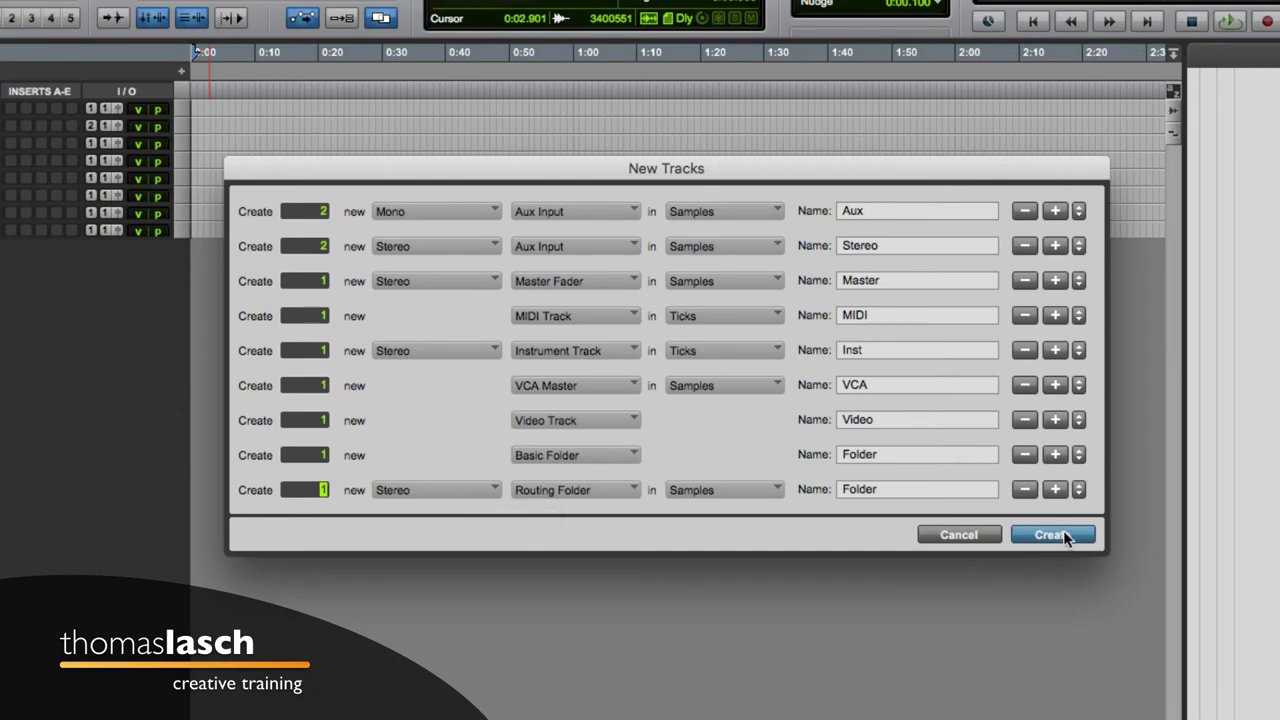
Append a row for one mono Audio Track and create all the tracks in the batch.
{"action": "left_click", "coordinate": [1055, 489]}
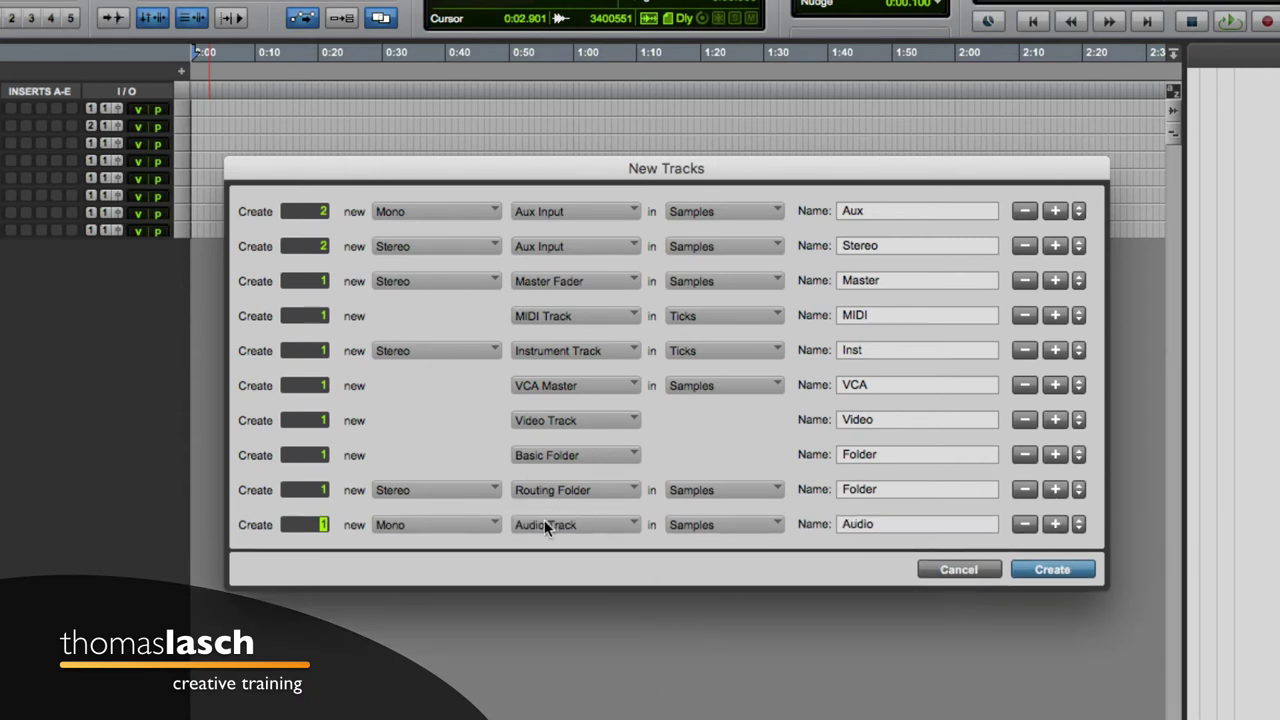
{"action": "left_click", "coordinate": [544, 522]}
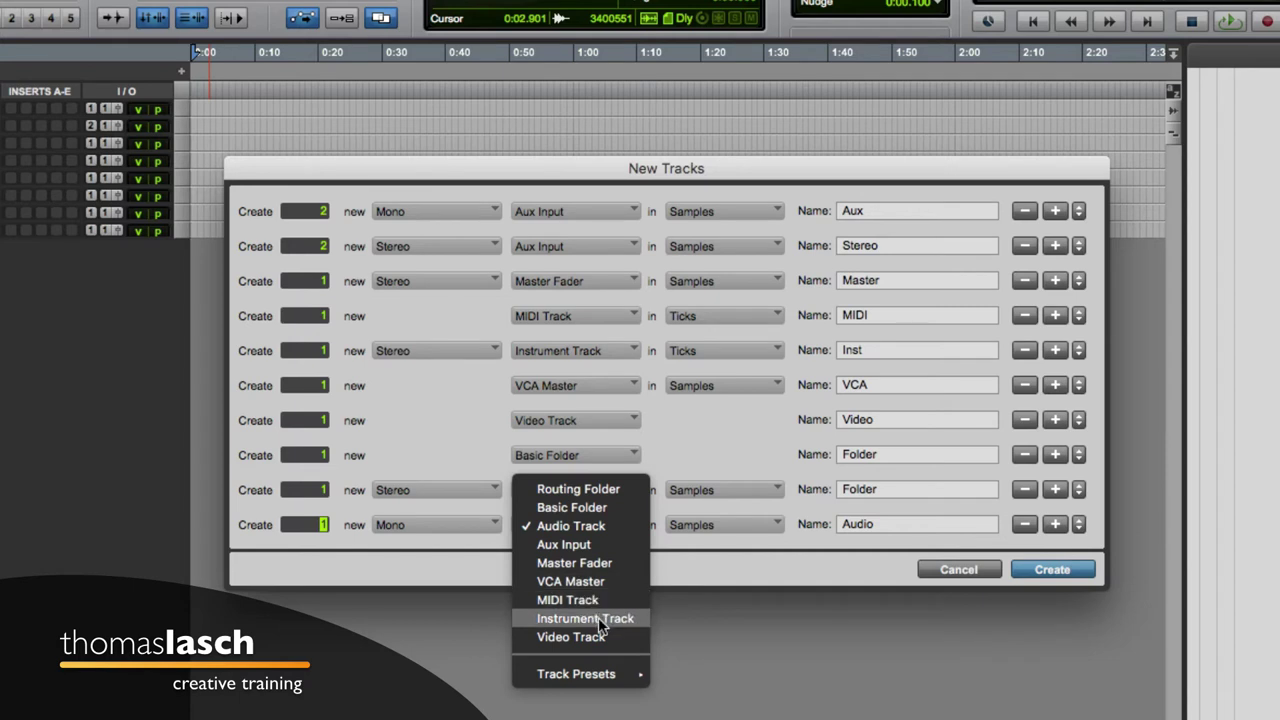
{"action": "left_click", "coordinate": [728, 632]}
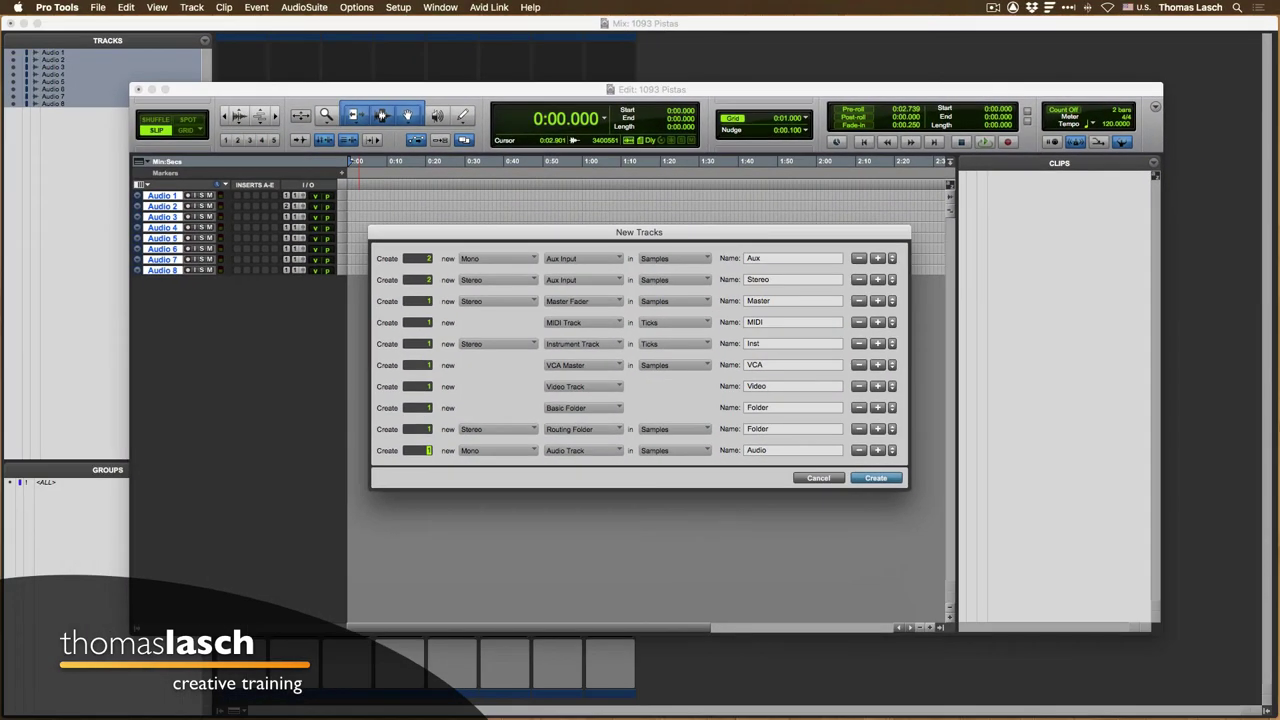
{"action": "key", "text": "Return"}
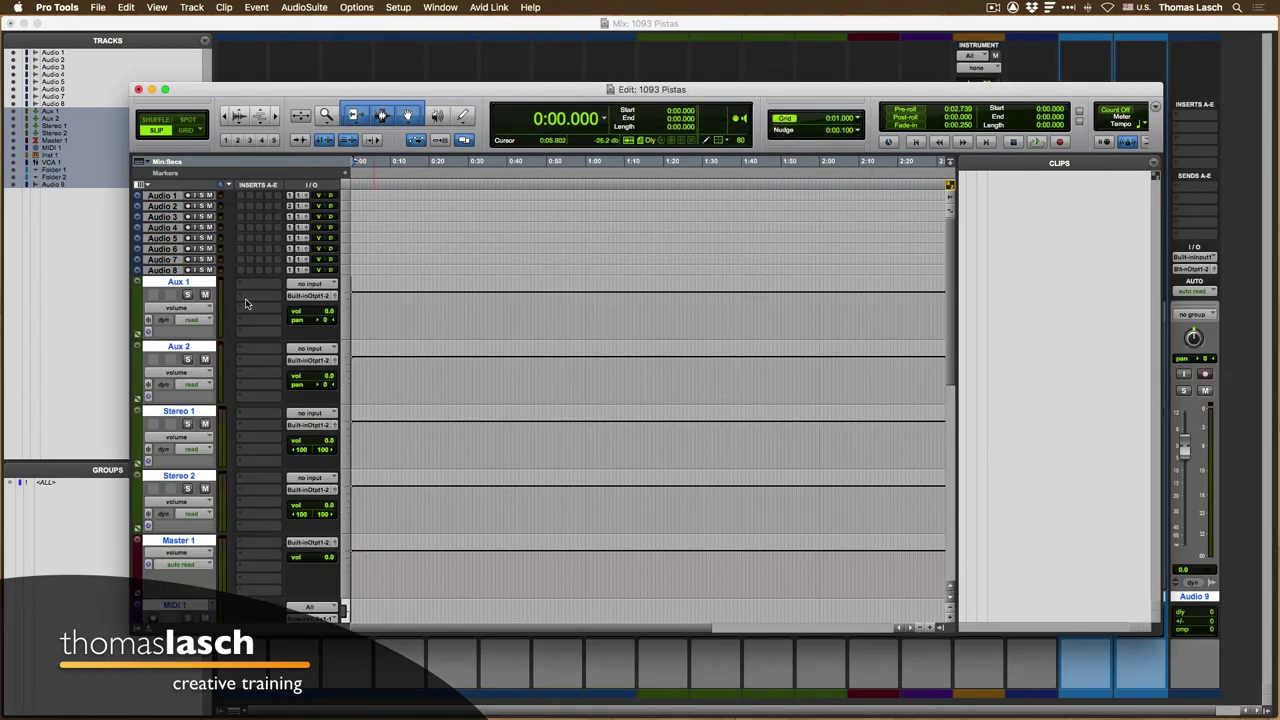
Set the height of all tracks in the Edit window to mini.
{"action": "left_click", "coordinate": [353, 303]}
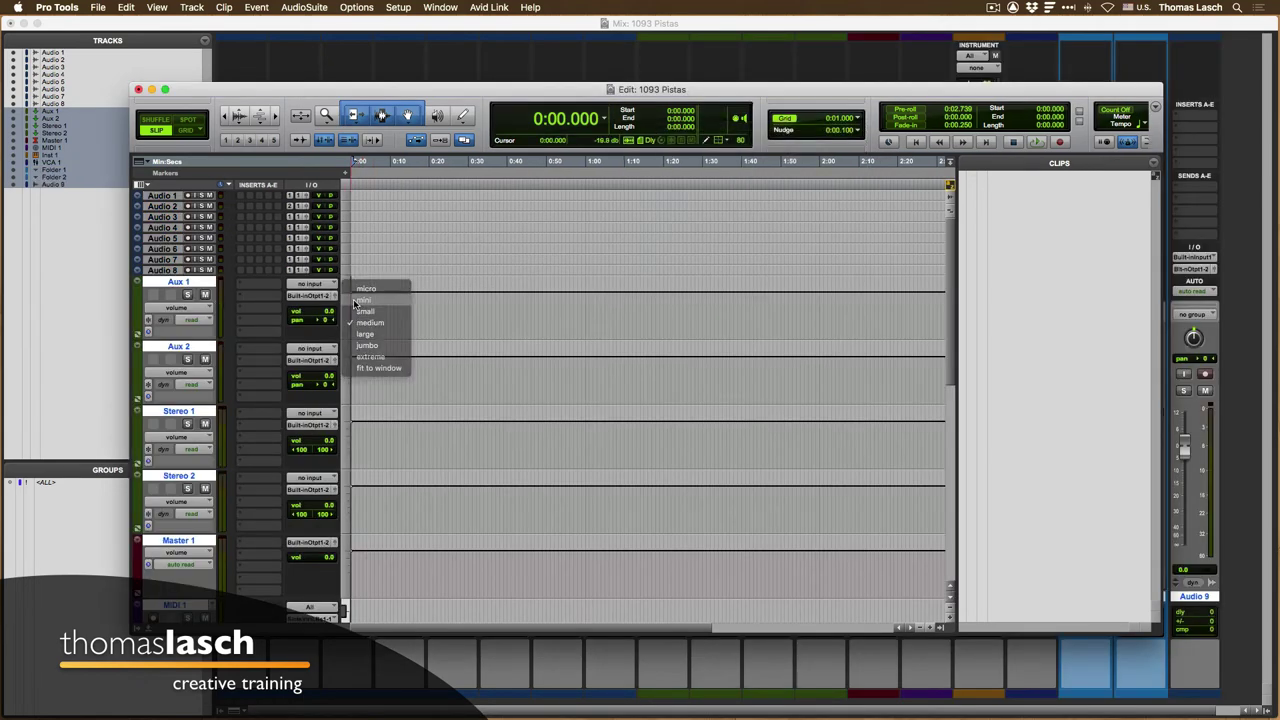
{"action": "left_click", "coordinate": [355, 301]}
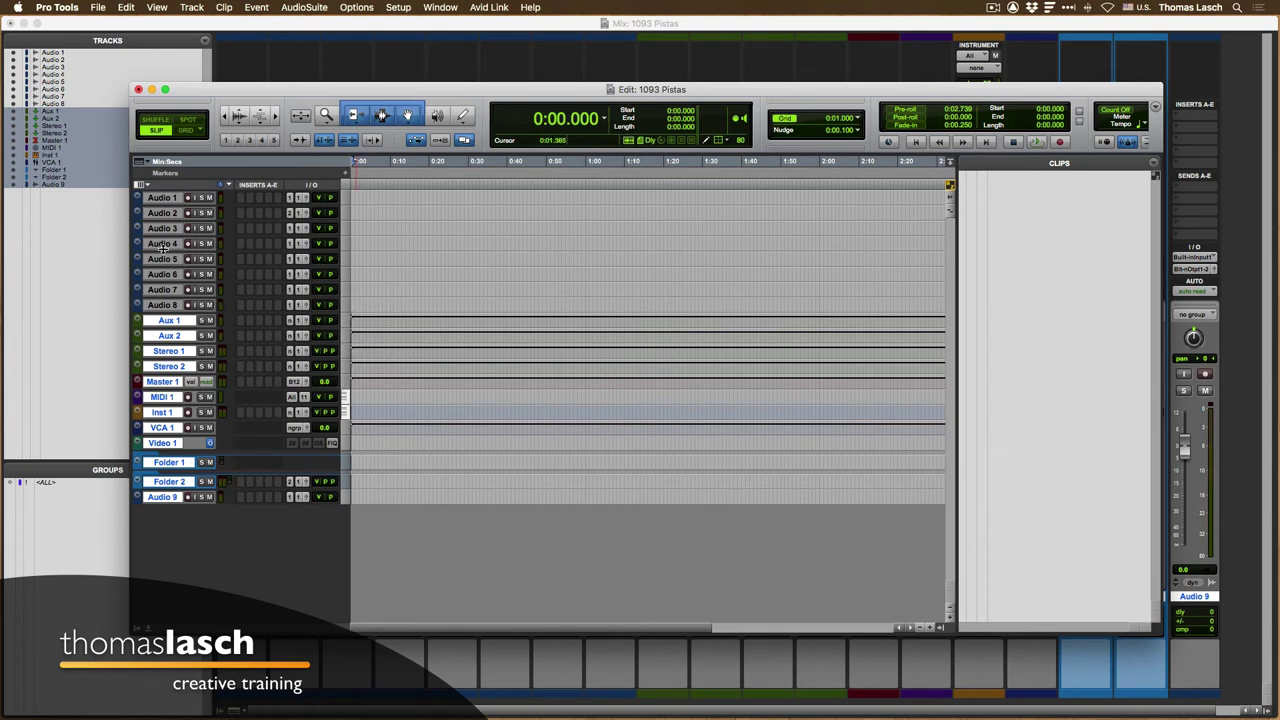
{"action": "key", "text": "alt+f"}
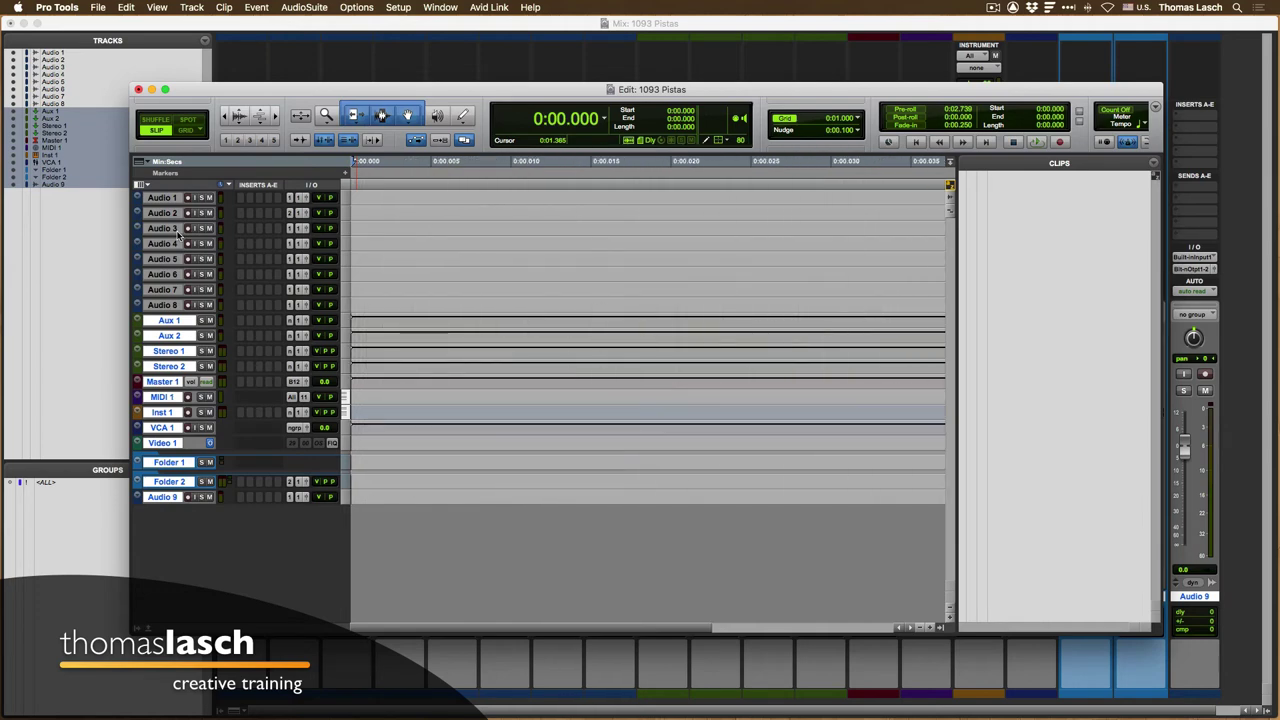
Show the Mix window and hide its track and group lists.
{"action": "key", "text": "super+equal"}
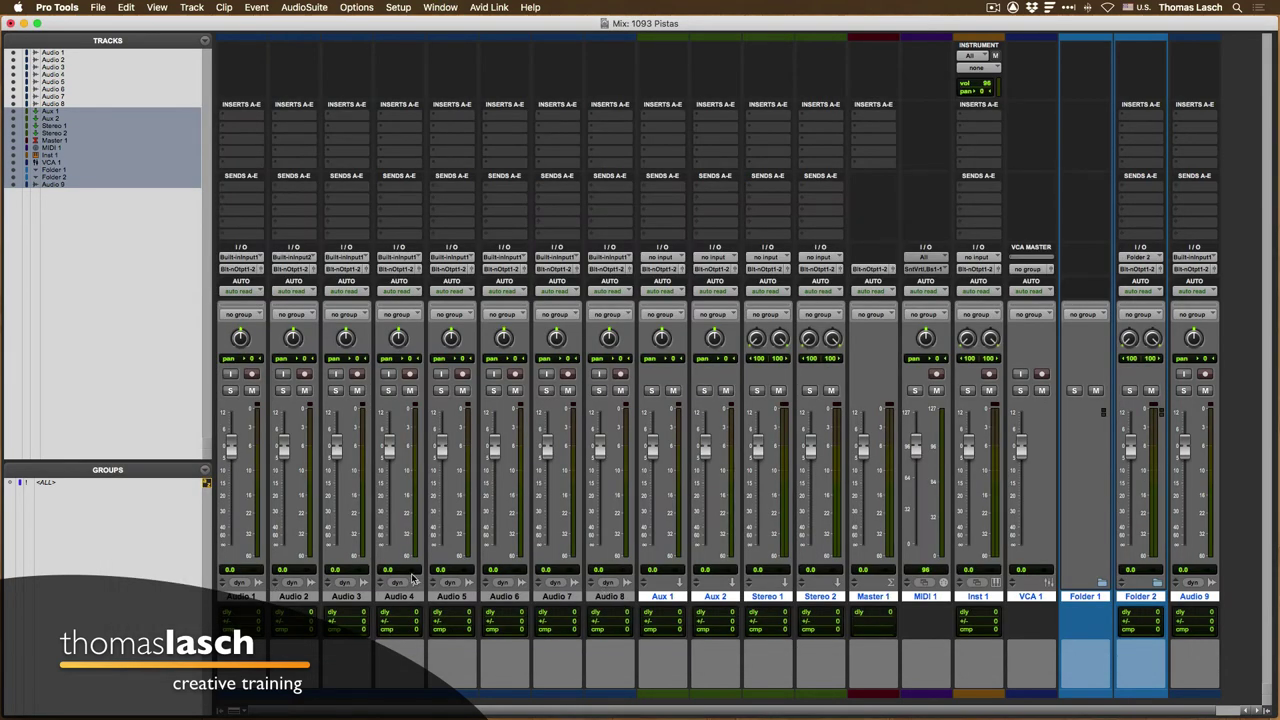
{"action": "left_click", "coordinate": [226, 711]}
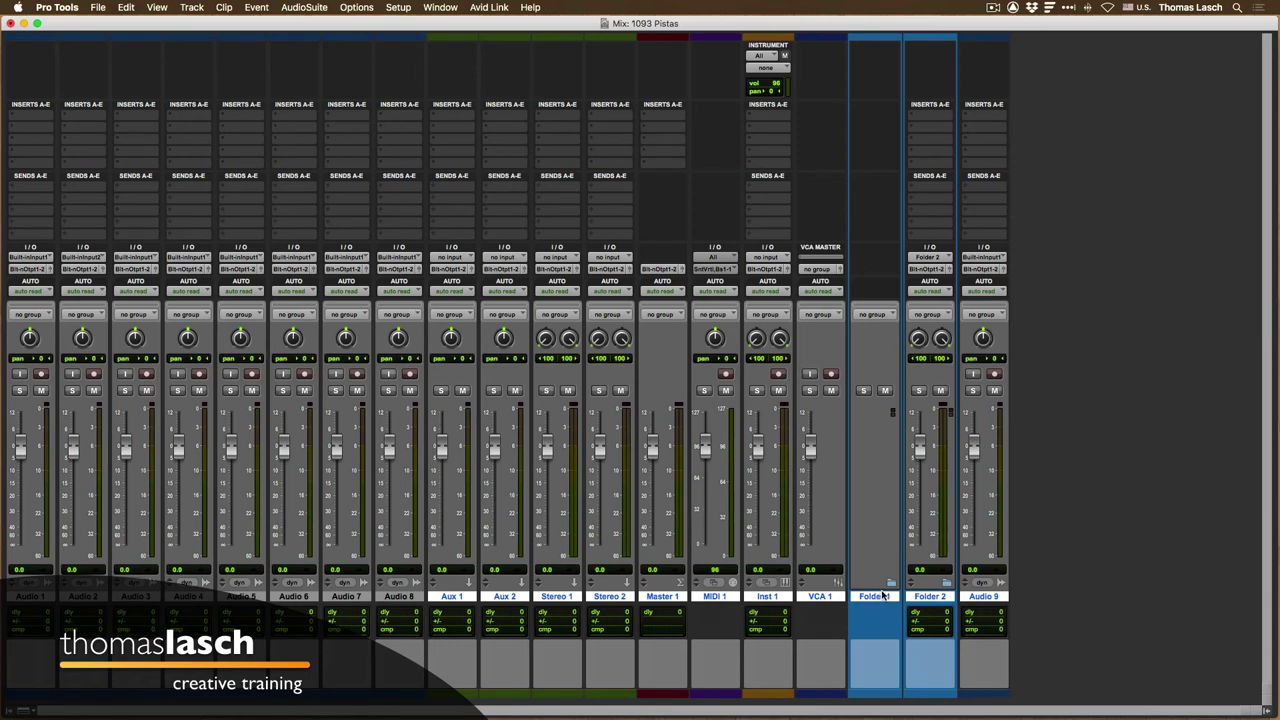
Move the tracks Audio 1 through Audio 8 into the basic folder track Folder 1 in the mixer.
{"action": "left_click", "coordinate": [880, 597]}
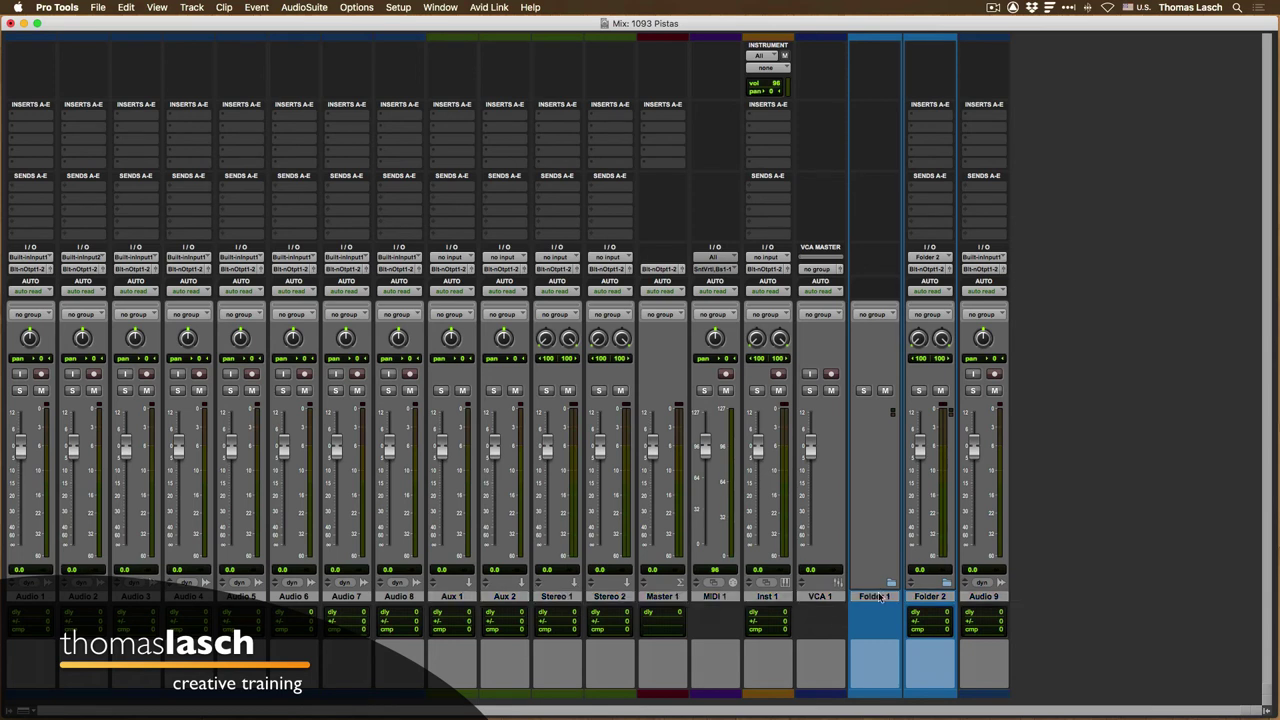
{"action": "left_click", "coordinate": [401, 597], "text": "super"}
{"action": "left_click", "coordinate": [35, 599], "text": "shift"}
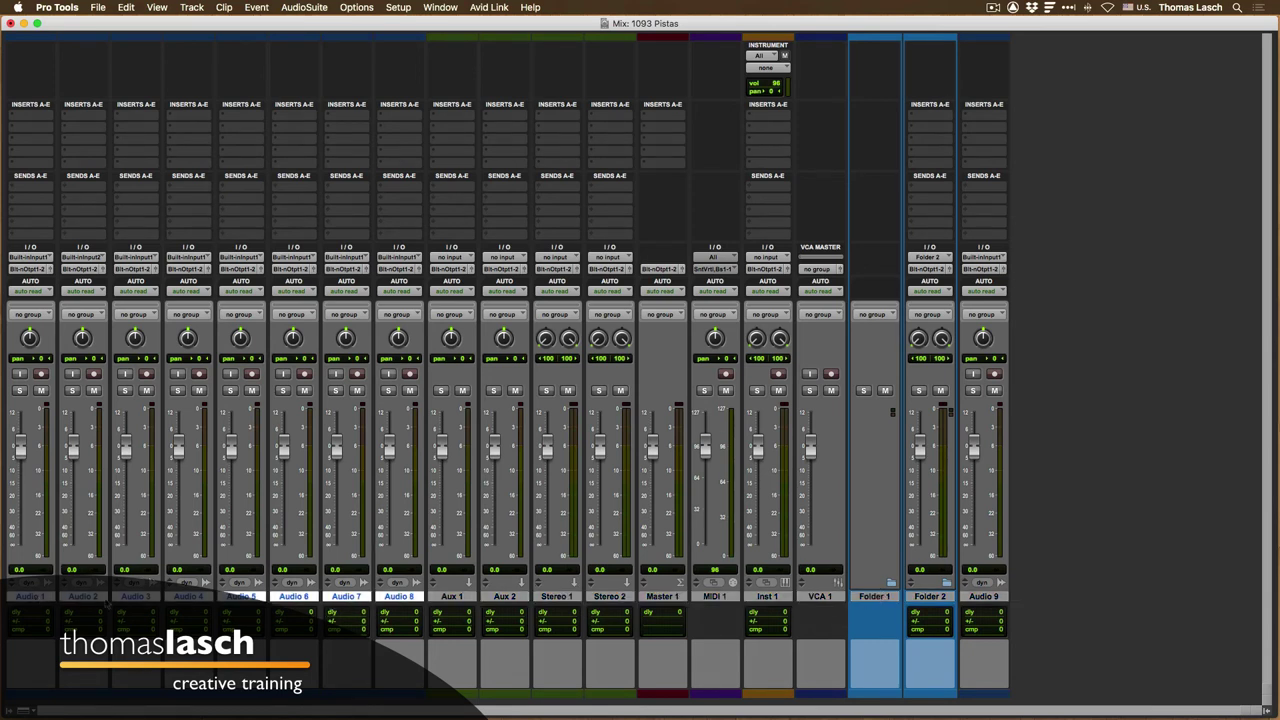
{"action": "left_click_drag", "start_coordinate": [397, 598], "coordinate": [900, 600]}
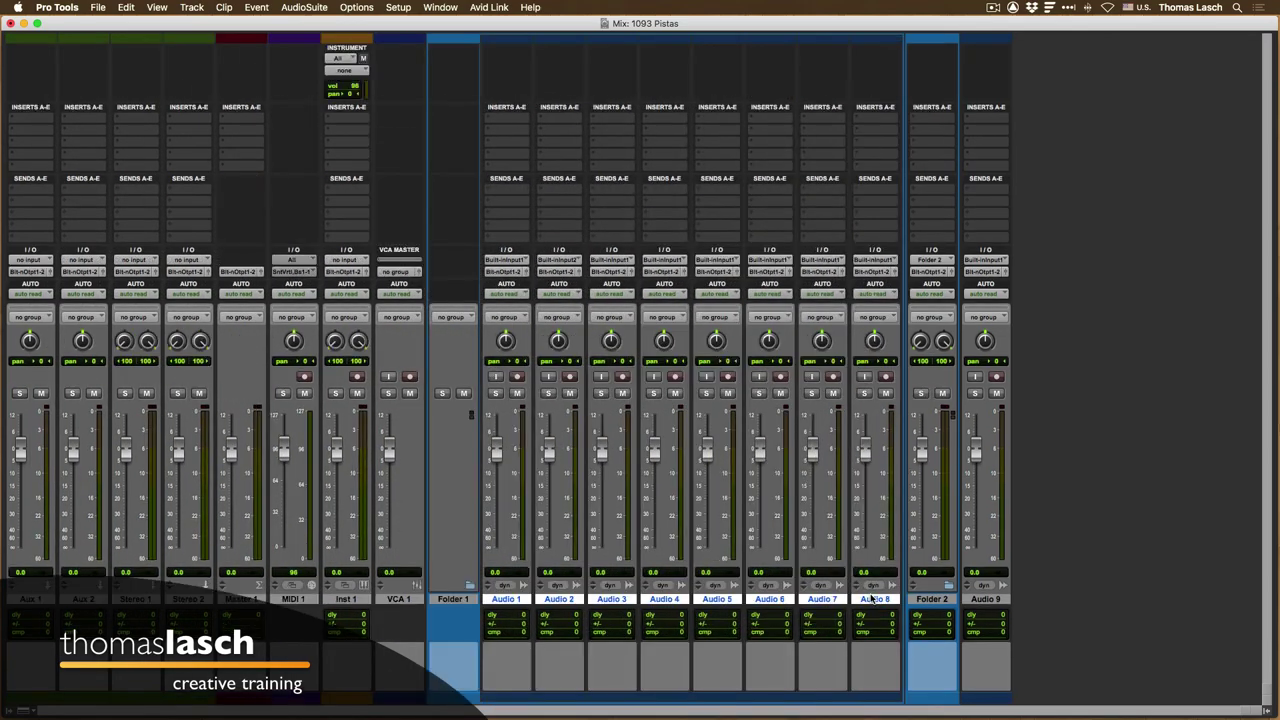
Open and close Folder 1 in the mixer, leaving its contained tracks collapsed.
{"action": "left_click", "coordinate": [471, 585]}
{"action": "left_click", "coordinate": [471, 585]}
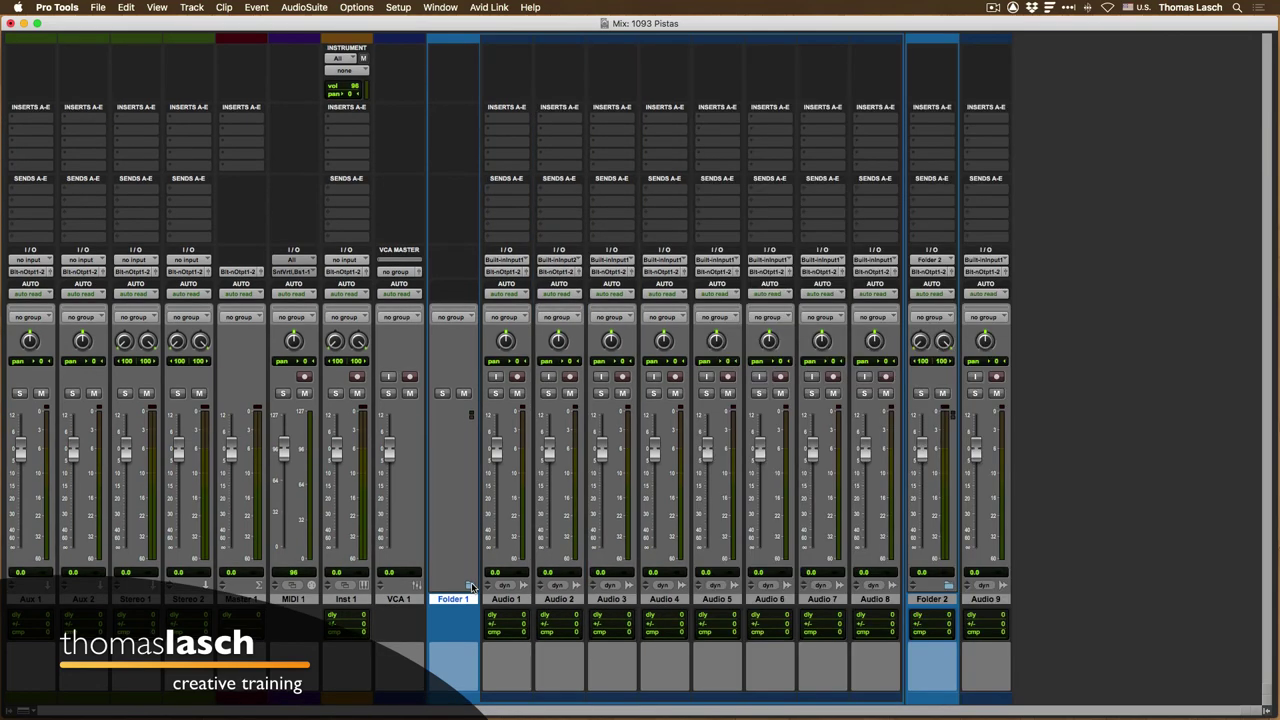
{"action": "left_click", "coordinate": [471, 585]}
{"action": "left_click", "coordinate": [471, 585]}
{"action": "left_click", "coordinate": [471, 585]}
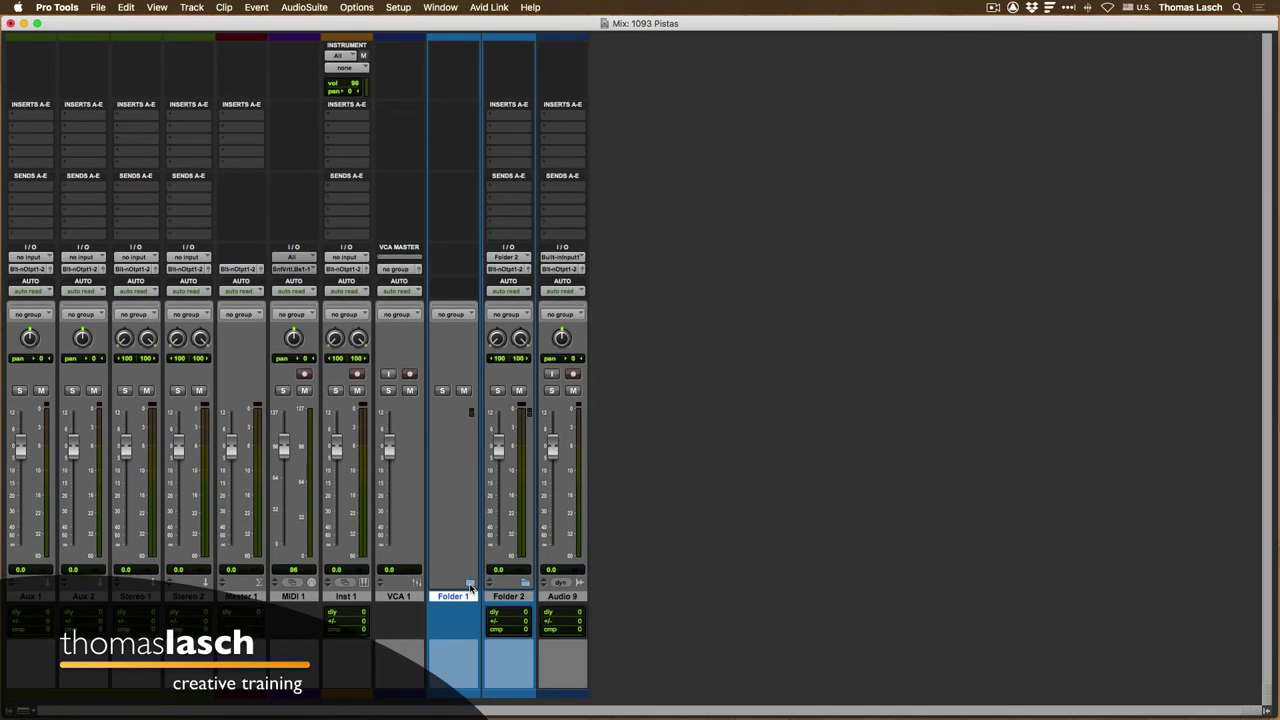
Show the Edit window and increase the height of the Folder 1 track.
{"action": "key", "text": "super+equal"}
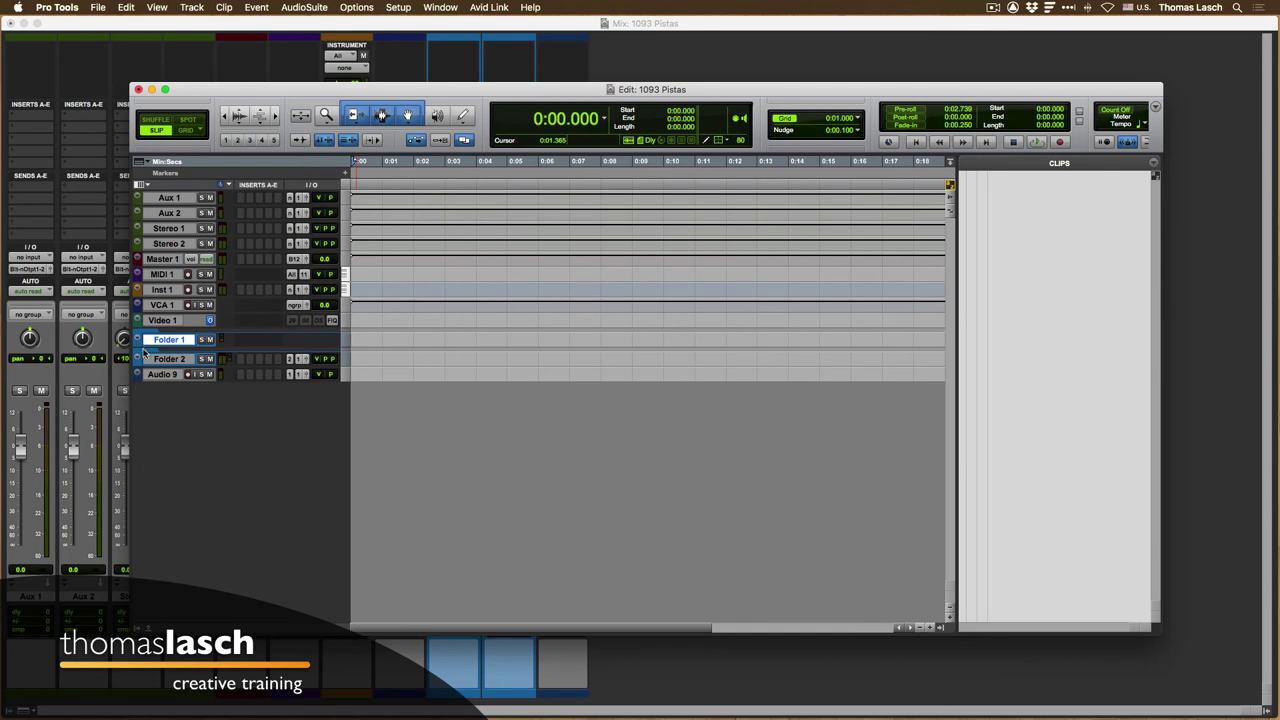
{"action": "left_click_drag", "start_coordinate": [143, 346], "coordinate": [138, 380]}
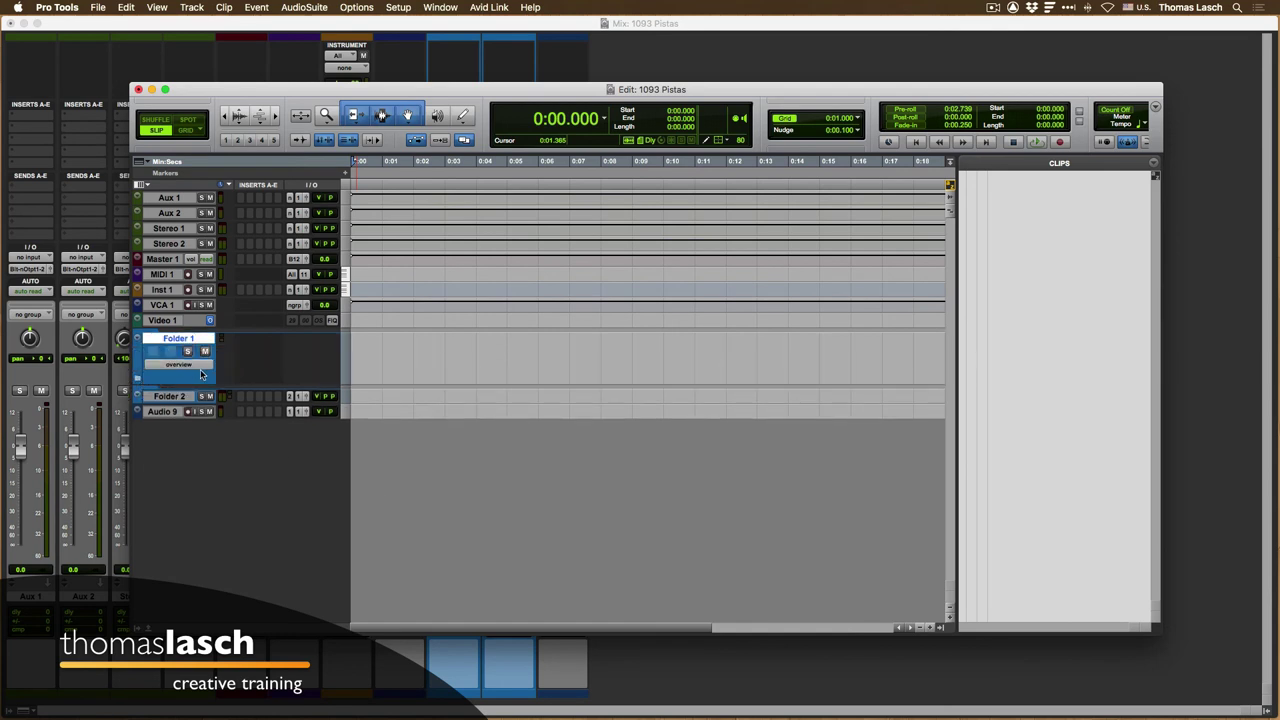
Expand and collapse Folder 1 in the Edit window, leaving it closed, and increase the height of the Folder 2 track.
{"action": "left_click", "coordinate": [138, 379]}
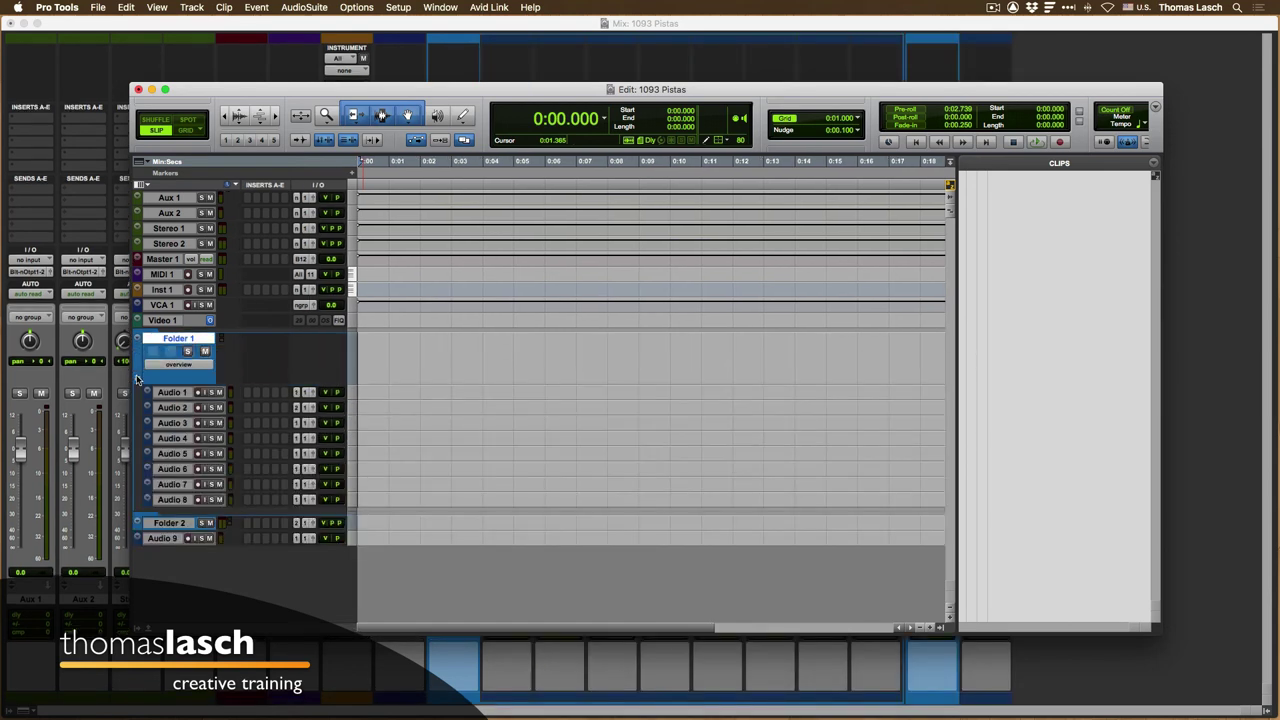
{"action": "left_click", "coordinate": [138, 379]}
{"action": "left_click", "coordinate": [138, 379]}
{"action": "left_click", "coordinate": [138, 379]}
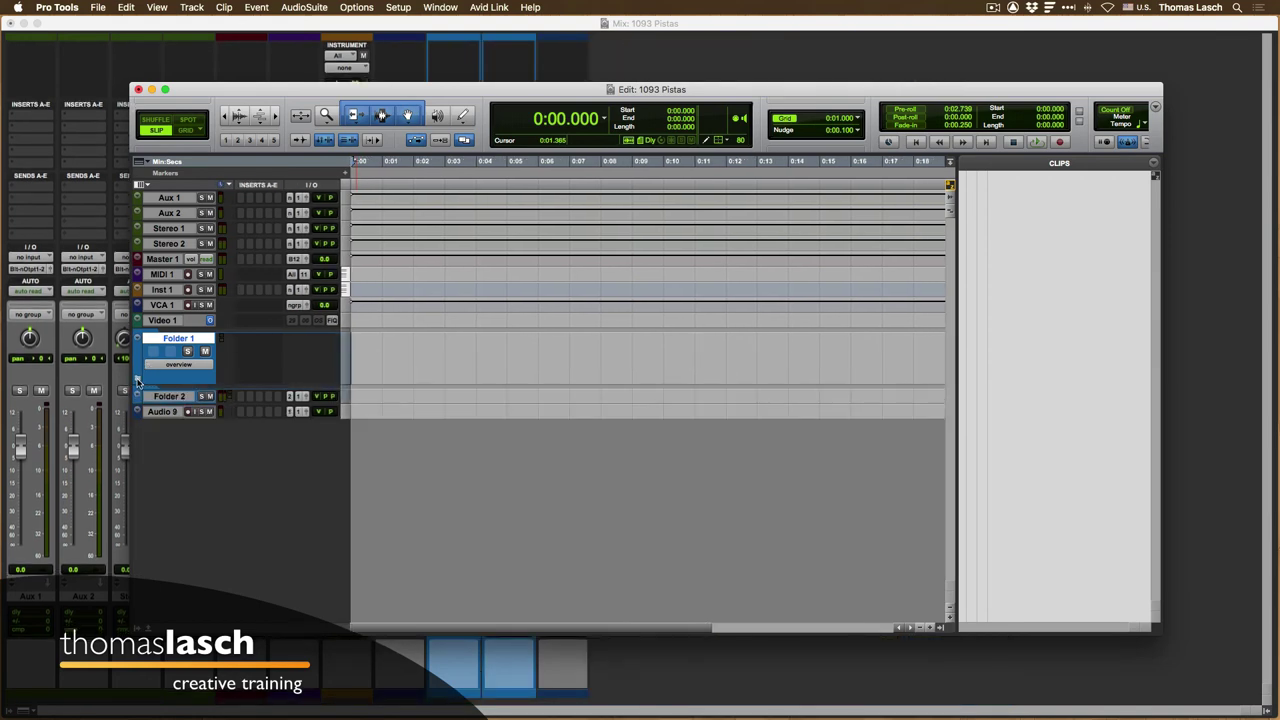
{"action": "left_click", "coordinate": [138, 379]}
{"action": "left_click", "coordinate": [138, 379]}
{"action": "left_click_drag", "start_coordinate": [142, 401], "coordinate": [147, 437]}
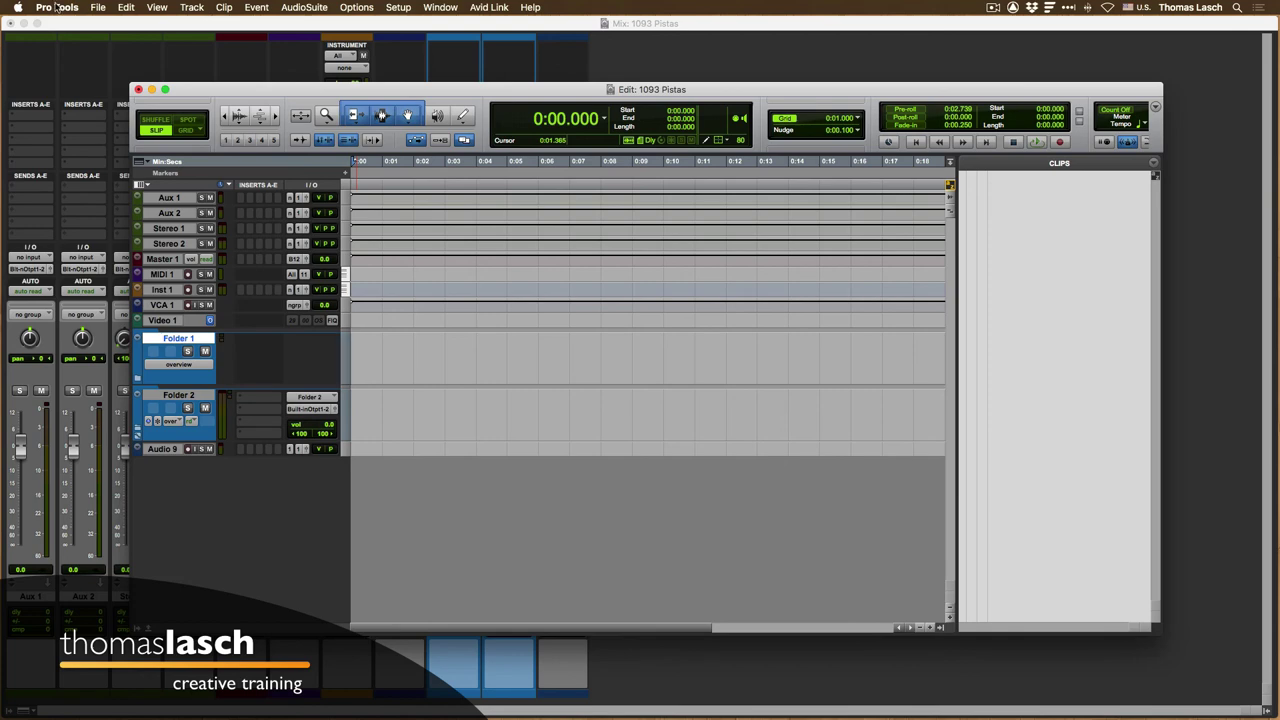
Review the track types offered in the New Tracks dialog, including Track Presets, and cancel without creating any track.
{"action": "left_click", "coordinate": [191, 7]}
{"action": "left_click", "coordinate": [200, 22]}
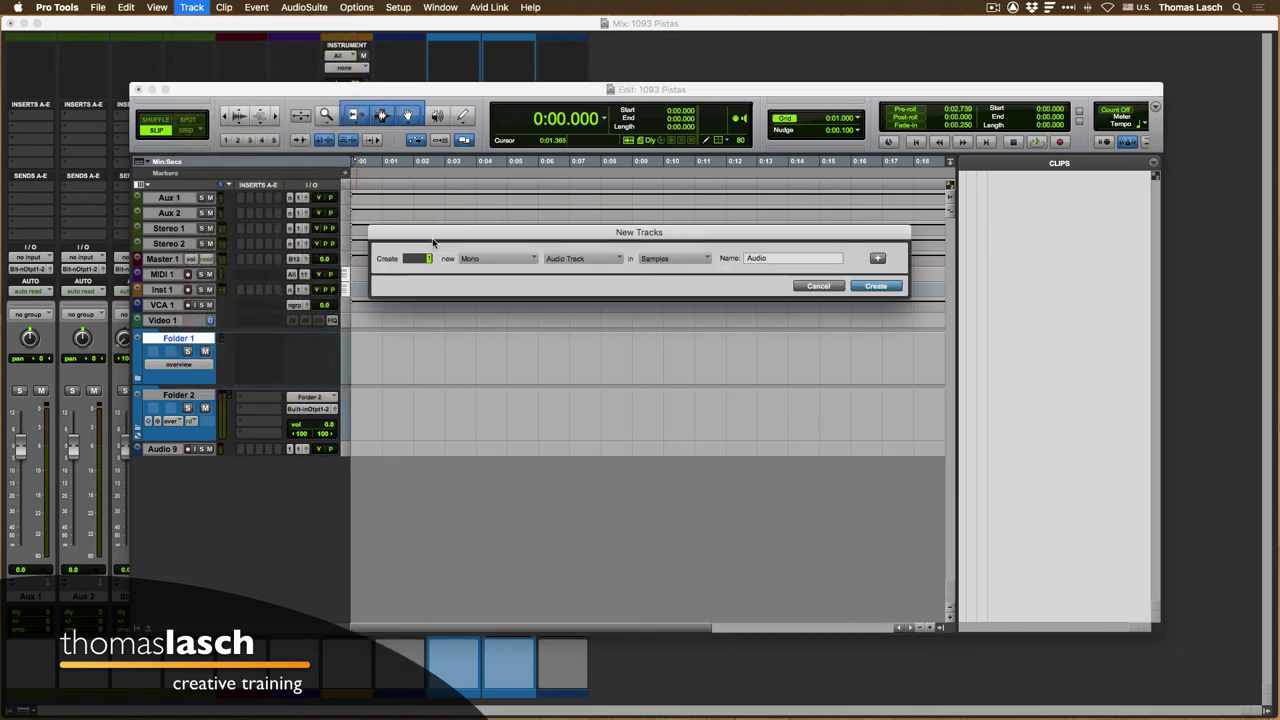
{"action": "left_click", "coordinate": [565, 258]}
{"action": "mouse_move", "coordinate": [606, 350]}
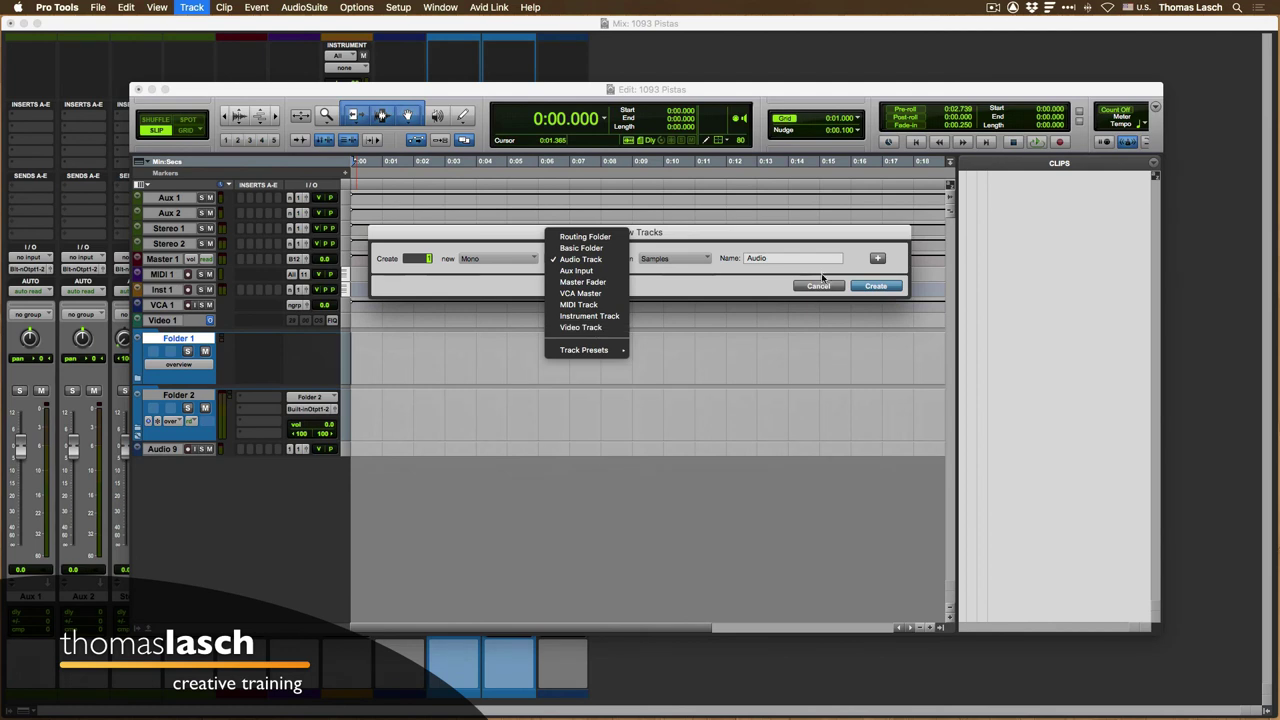
{"action": "left_click", "coordinate": [824, 284]}
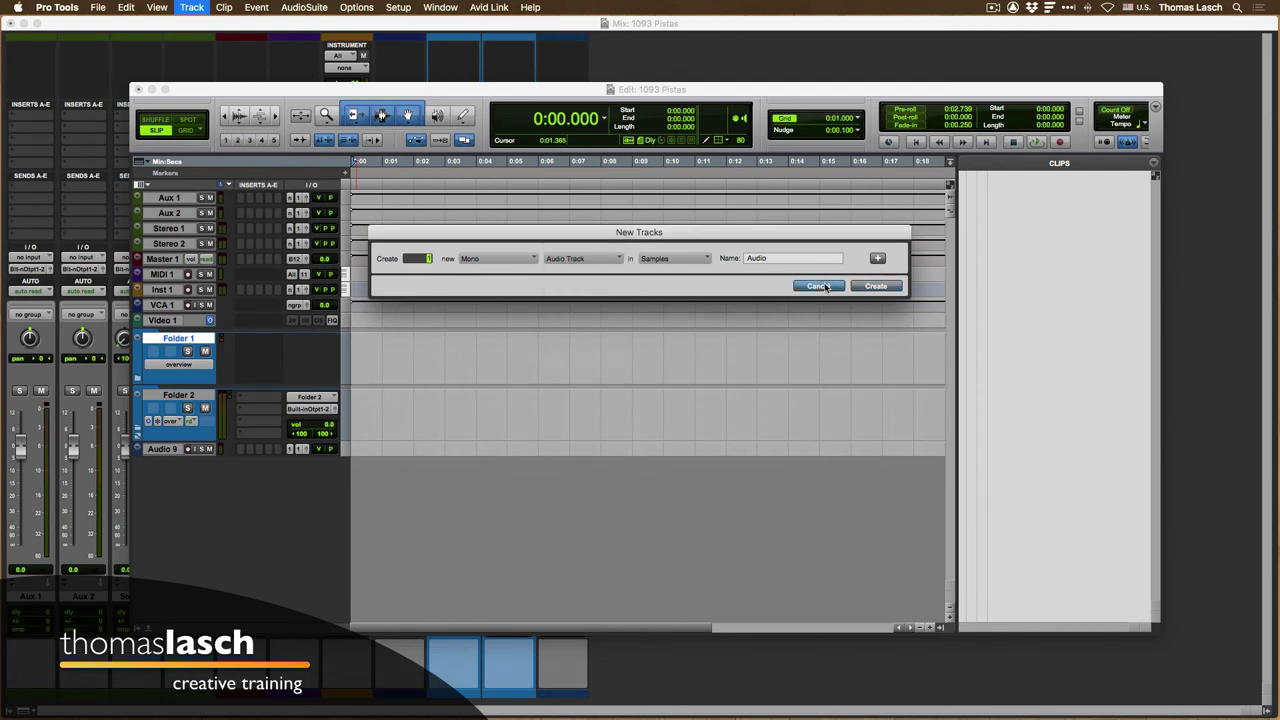
{"action": "left_click", "coordinate": [820, 286]}
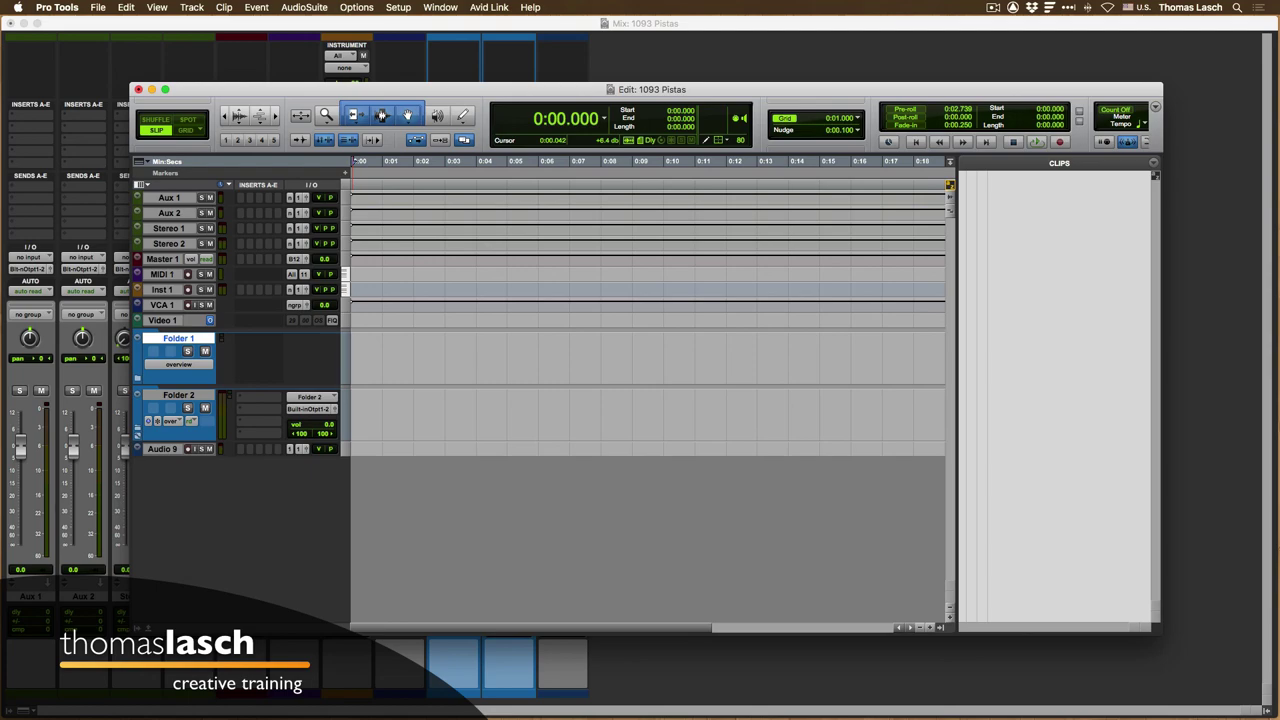
Place the edit cursor at about 0:10 on the Stereo 2 track.
{"action": "left_click", "coordinate": [665, 244]}
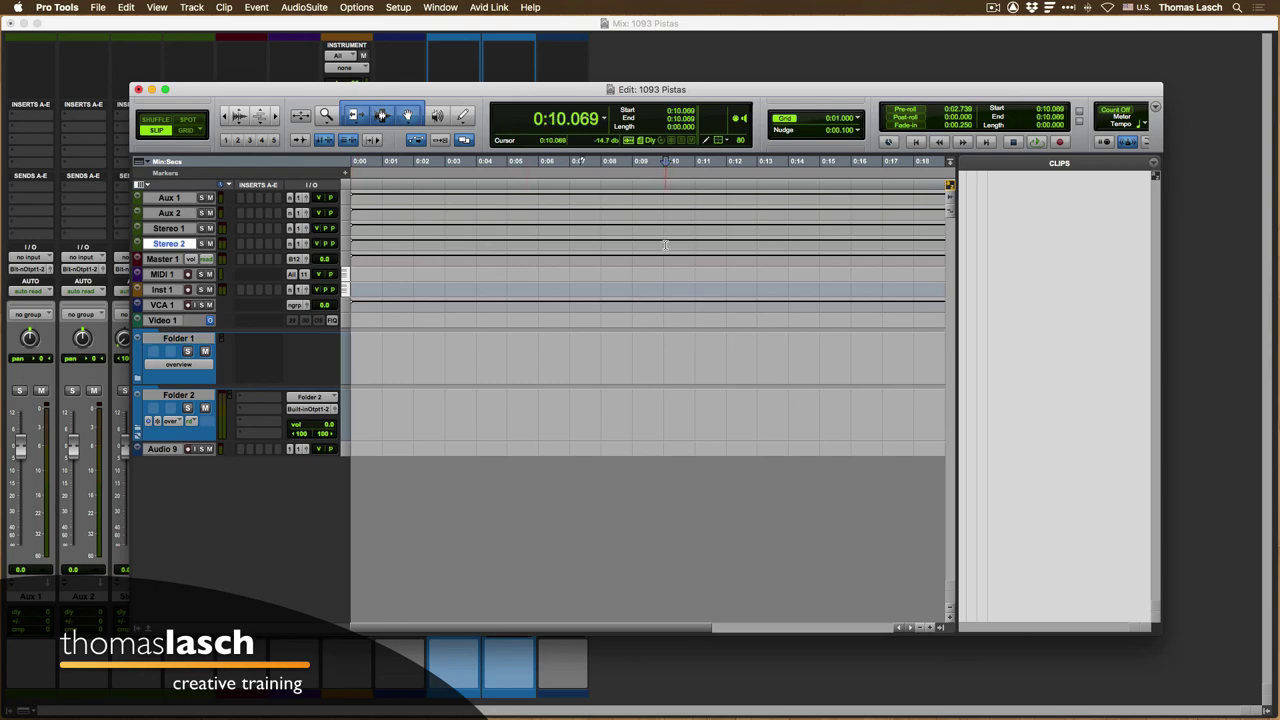